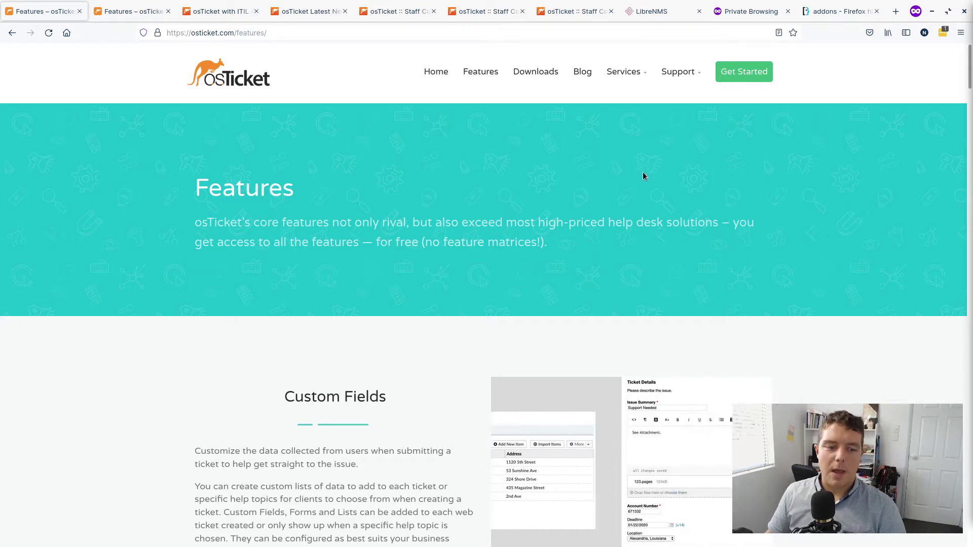
Switch to the second tab showing the osTicket Features page
click(132, 13)
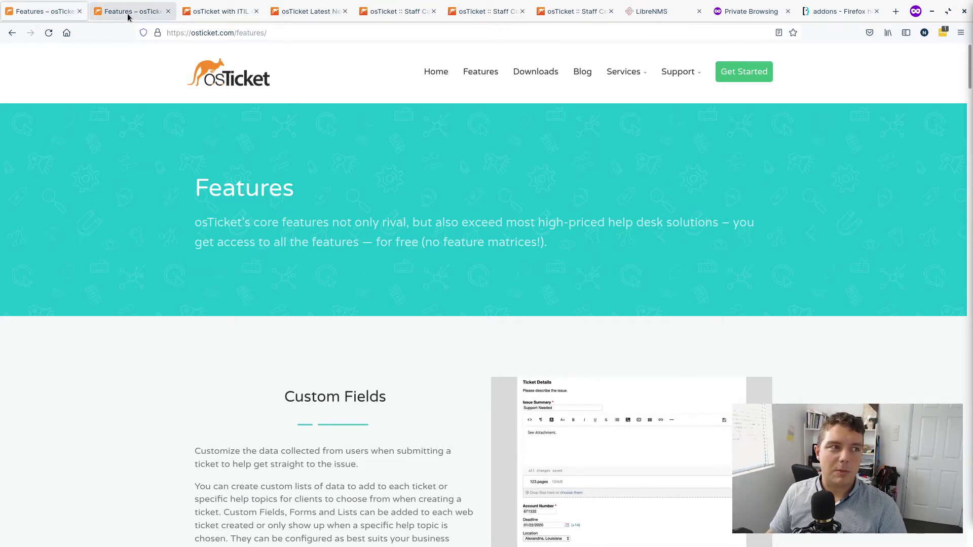
Open the 'osTicket with ITIL' thread and highlight the reply saying osTicket isn't ITIL compliant
click(214, 13)
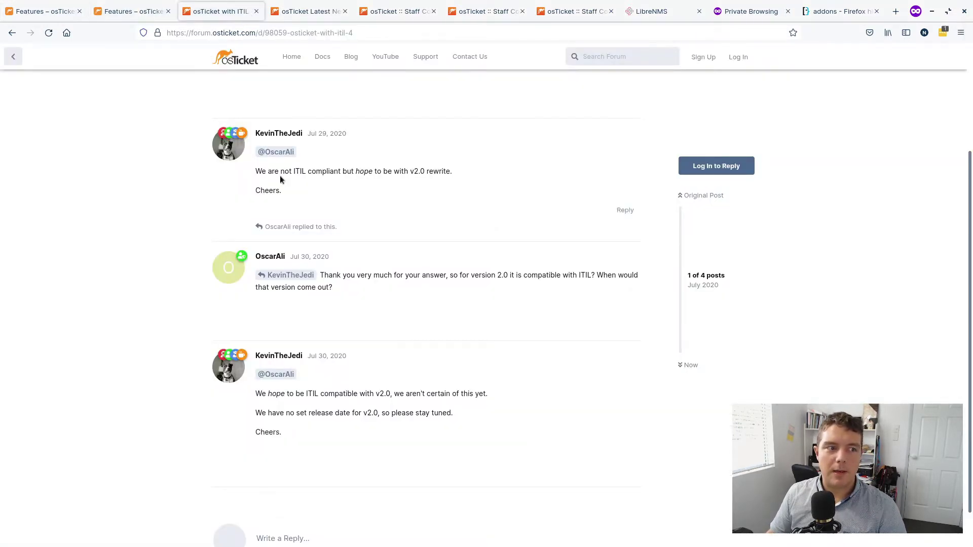
drag(282, 172, 414, 189)
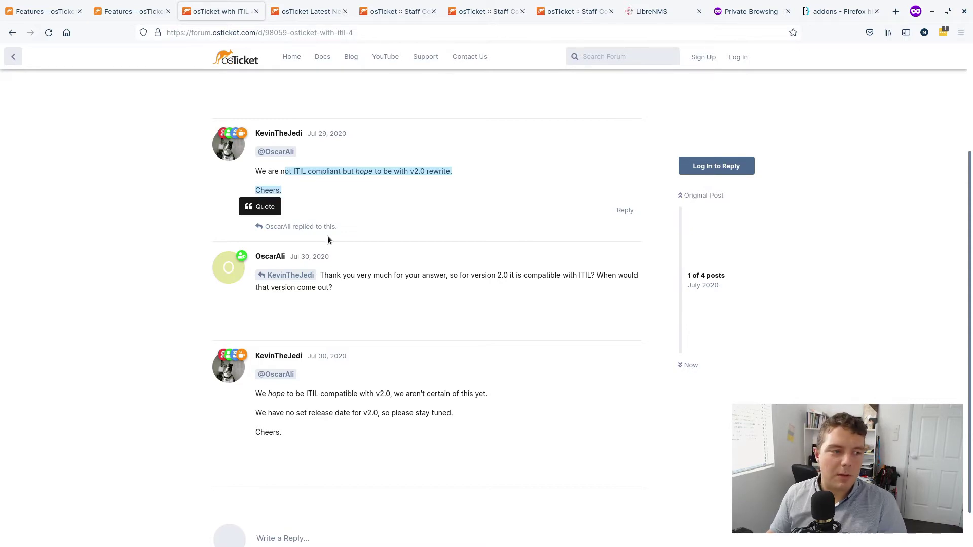
click(353, 397)
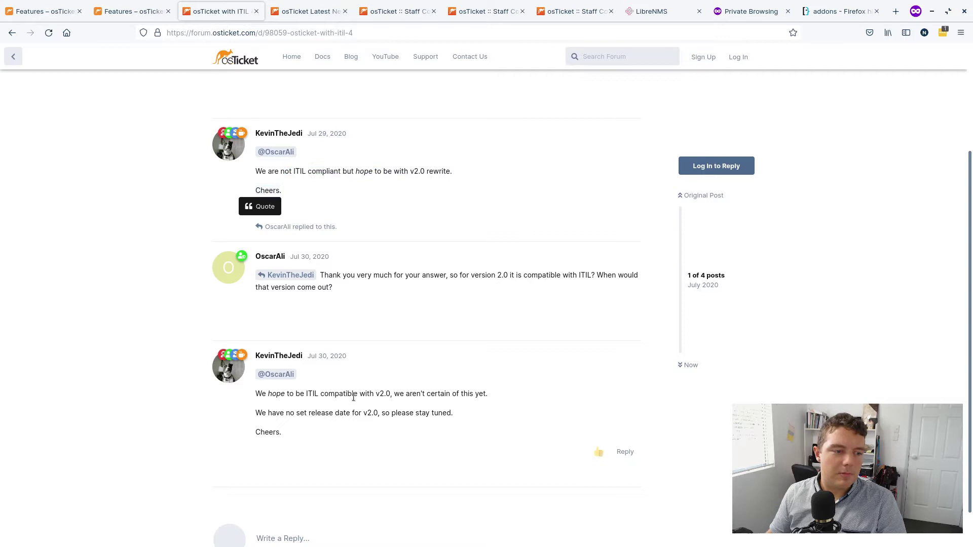
Highlight the third post's line about hoping for ITIL compatibility and its Jul 30, 2020 date
drag(353, 397, 307, 395)
click(307, 395)
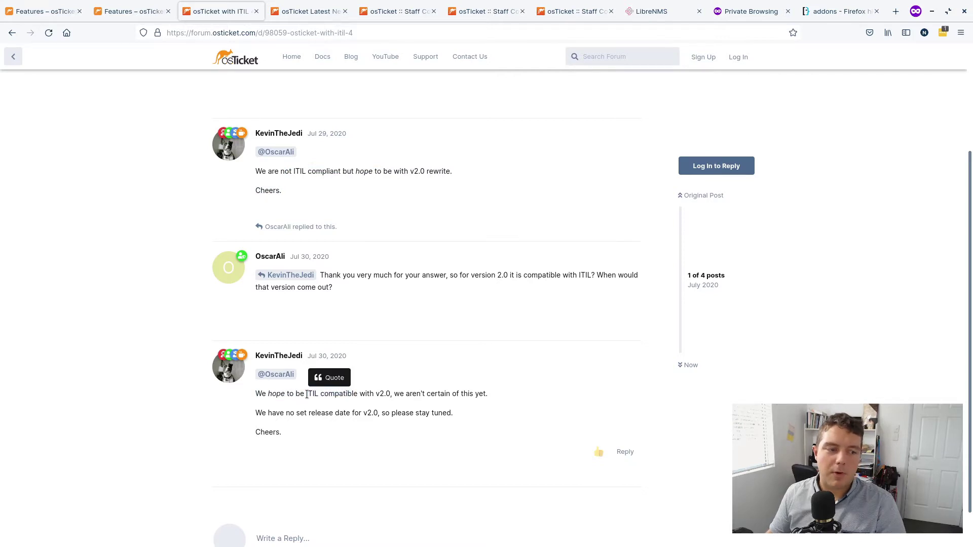
triple_click(307, 395)
click(370, 394)
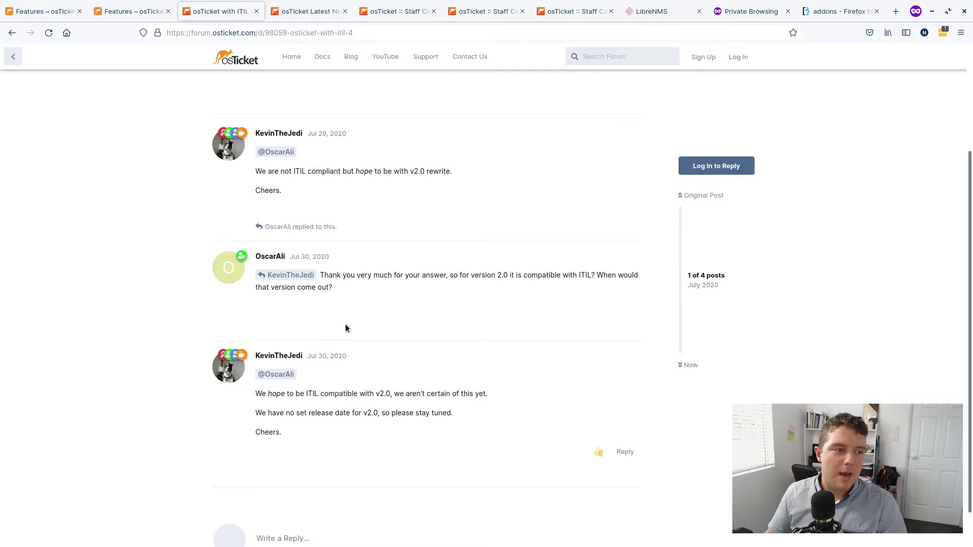
drag(346, 394, 379, 393)
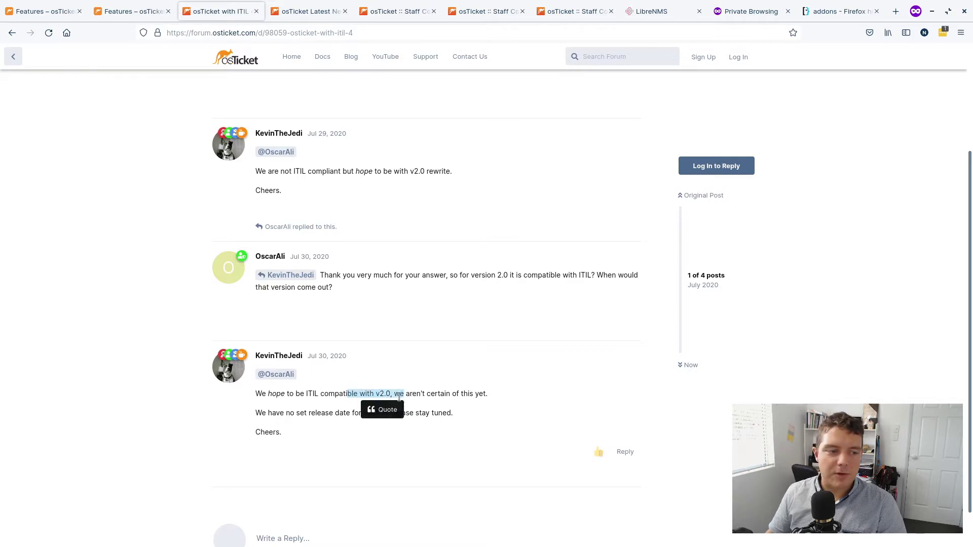
click(380, 393)
triple_click(382, 393)
click(385, 390)
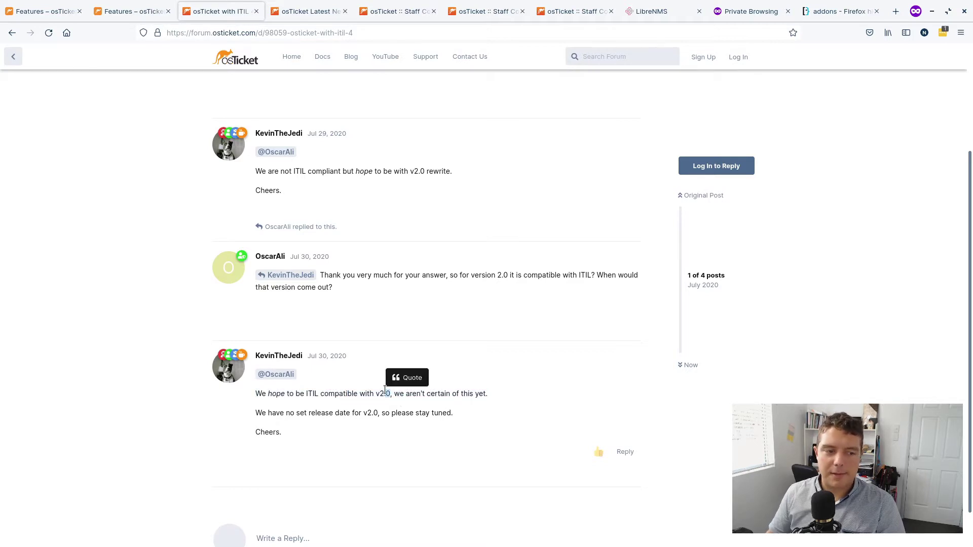
drag(348, 356, 306, 356)
click(436, 346)
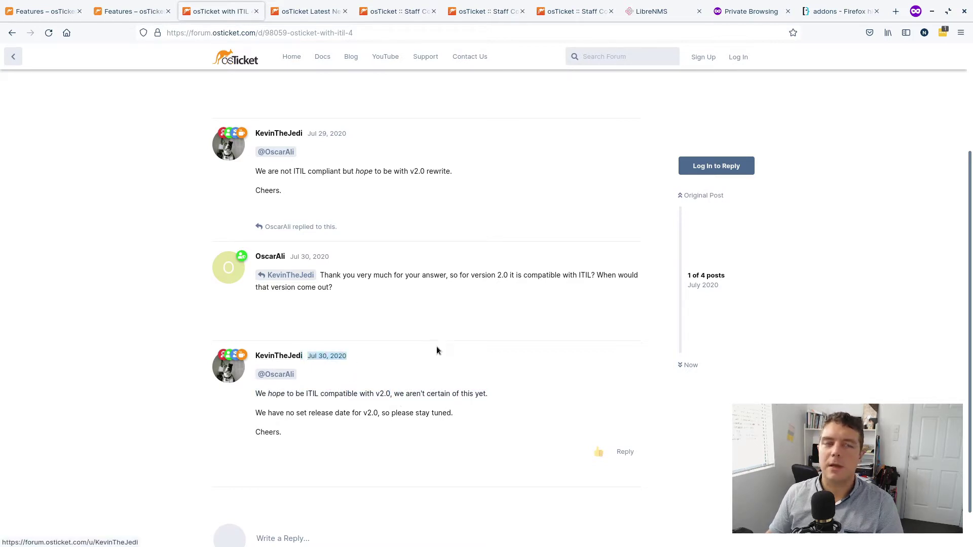
Return to the first Features tab and scroll through its feature sections to the page bottom
click(51, 11)
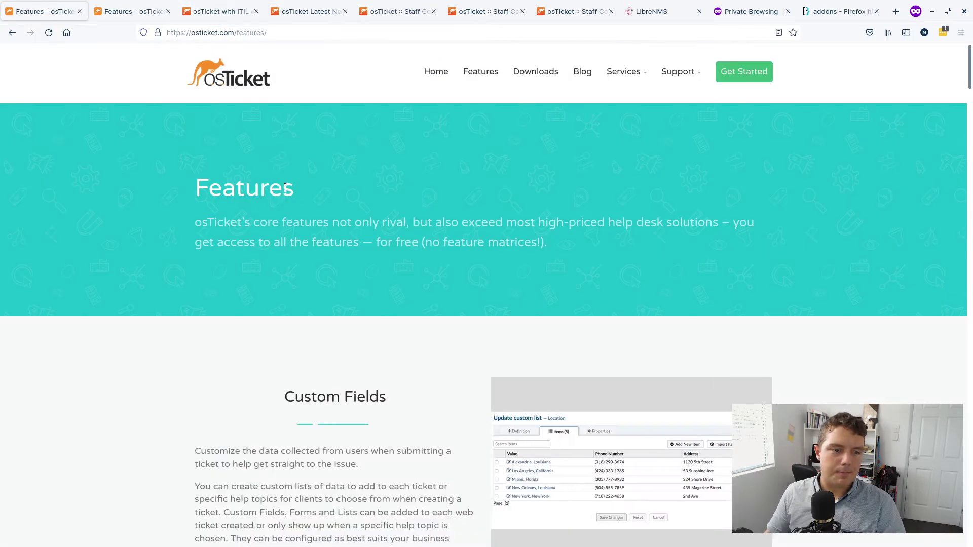
scroll(286, 195, down, 5)
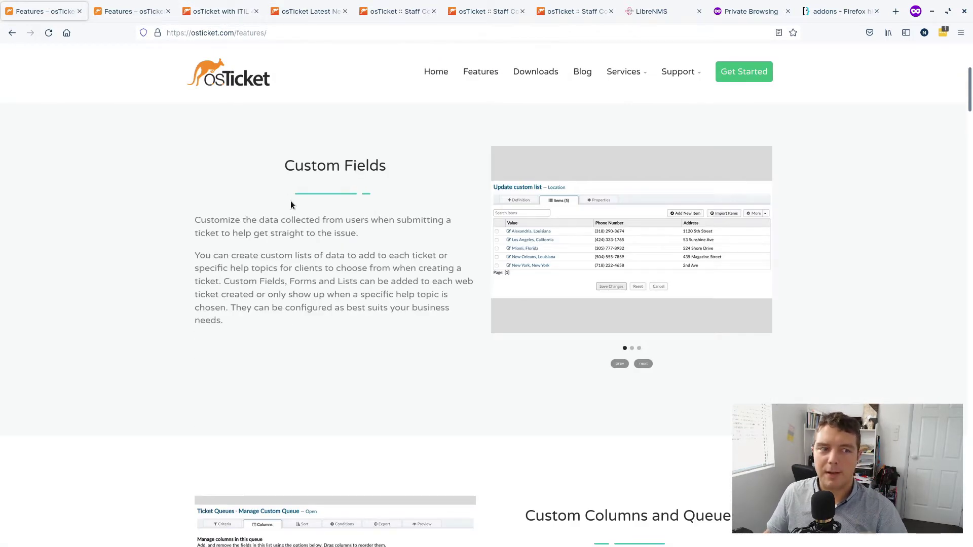
scroll(291, 202, up, 5)
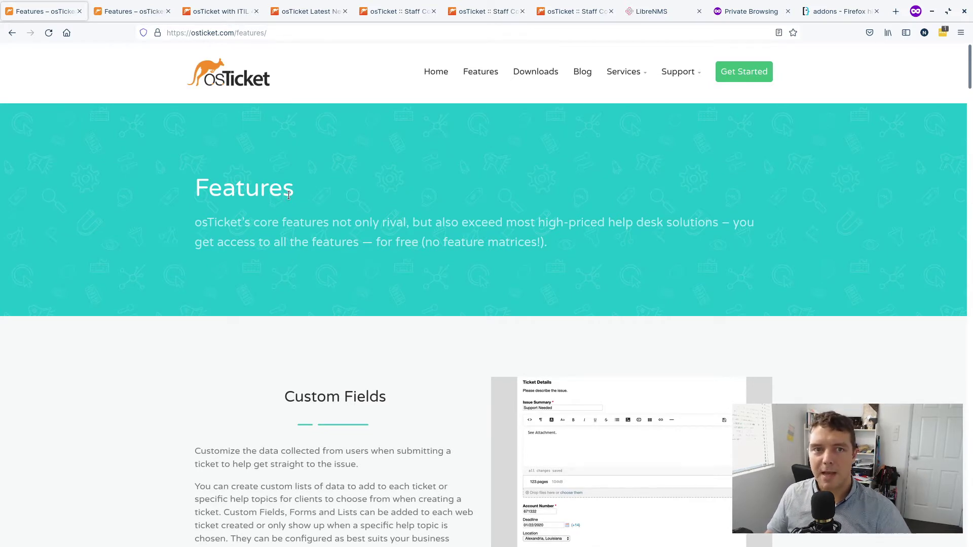
scroll(290, 196, down, 5)
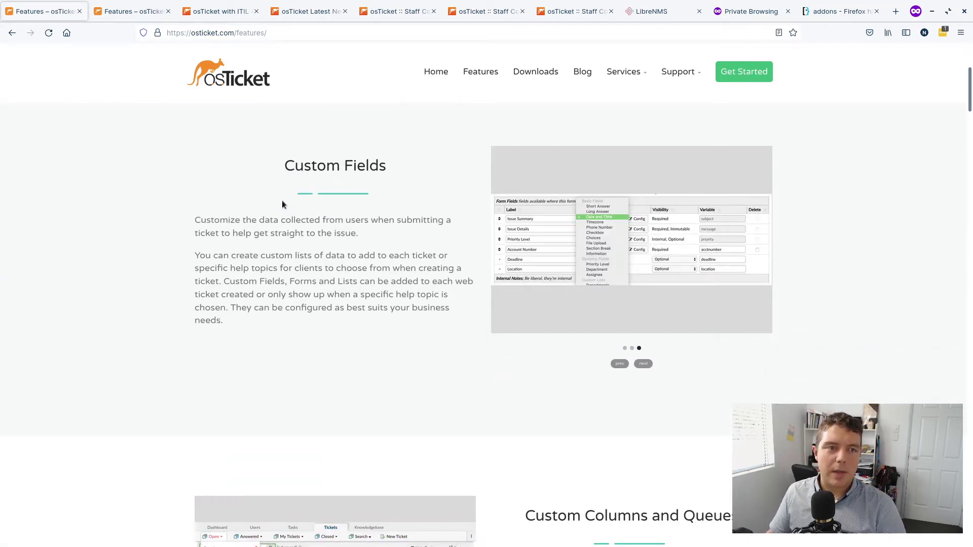
scroll(537, 205, down, 7)
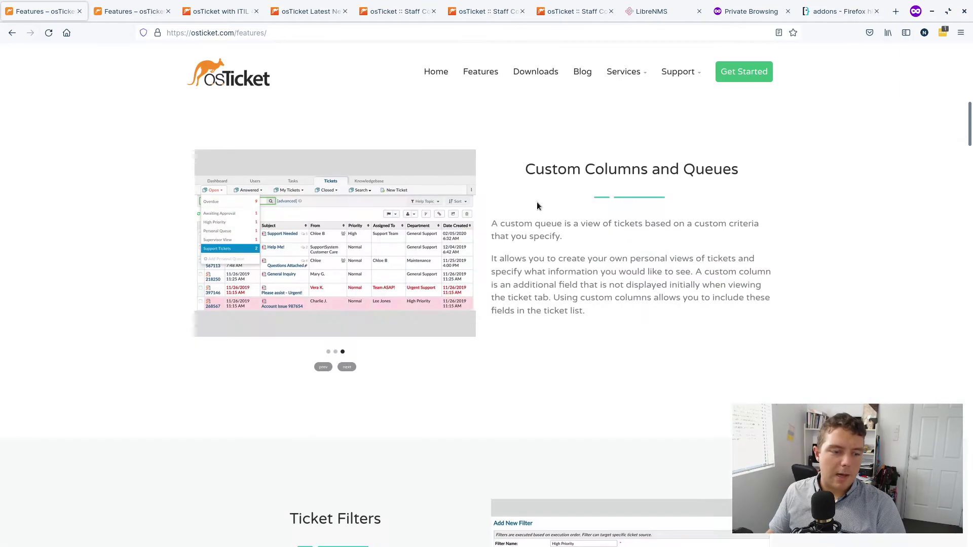
scroll(455, 244, down, 10)
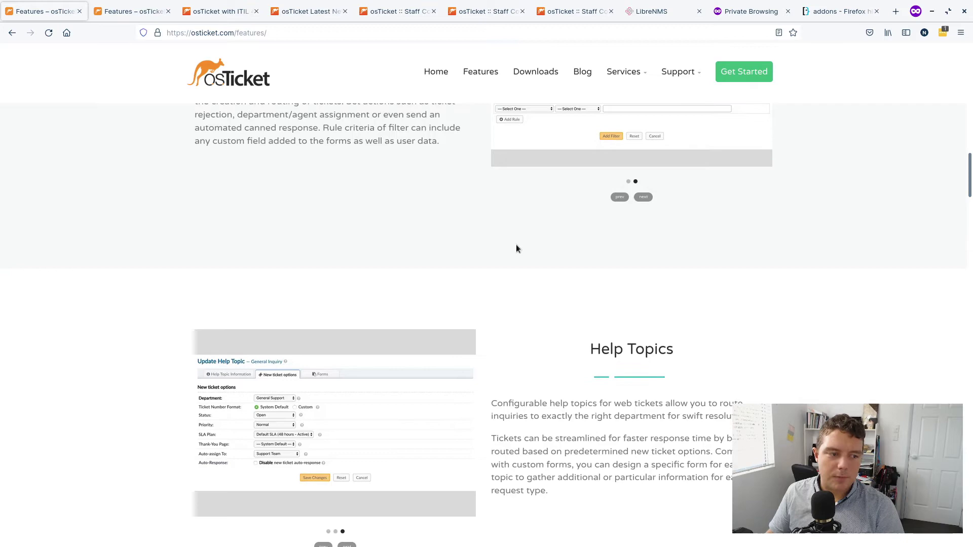
scroll(516, 248, down, 3)
scroll(502, 269, down, 5)
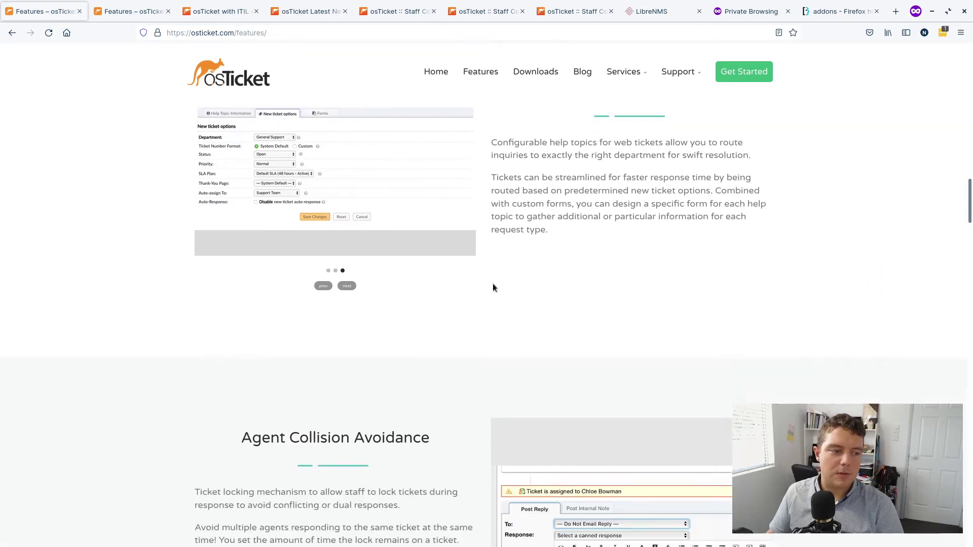
scroll(501, 294, down, 5)
scroll(499, 296, down, 5)
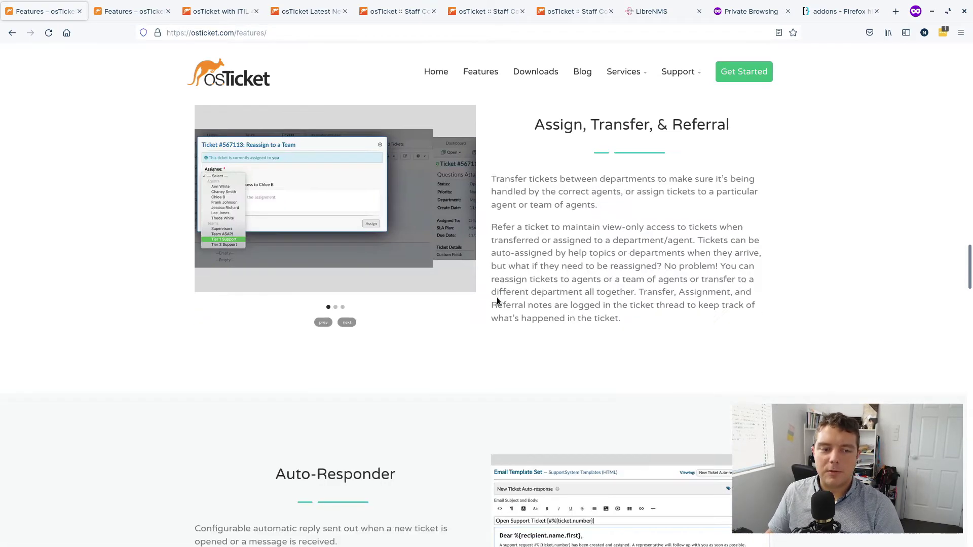
key(End)
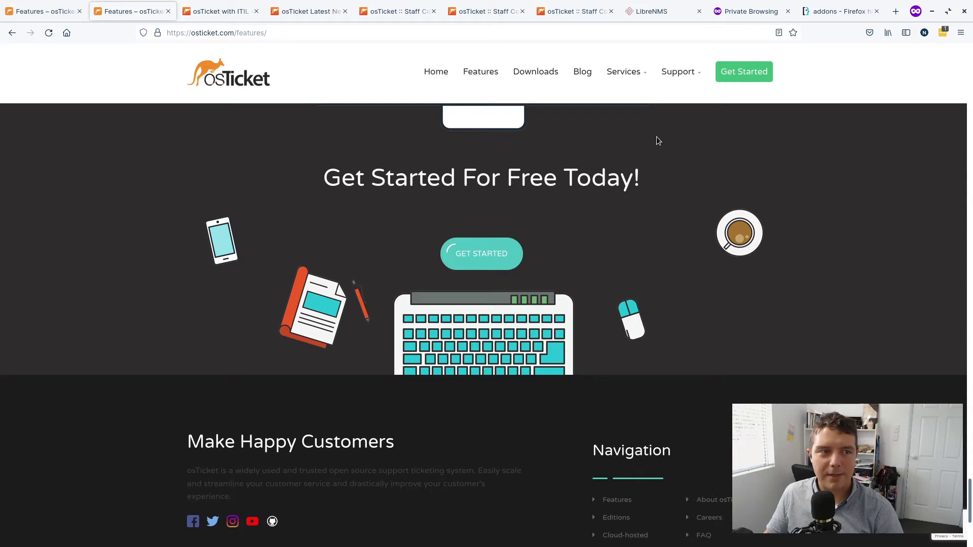
Compare editions, then open the Open Source download page listing Core v1.14.8 and v1.15.4
click(554, 80)
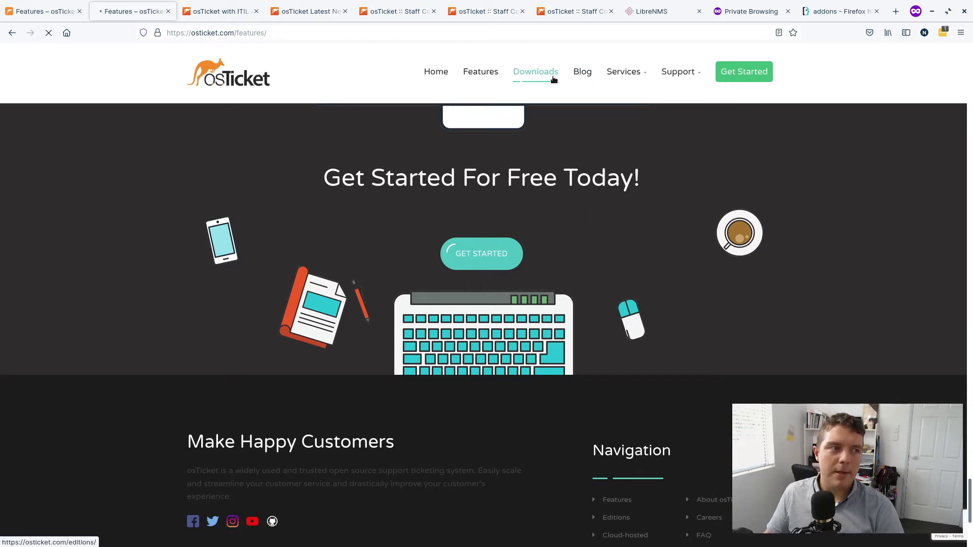
scroll(493, 357, down, 5)
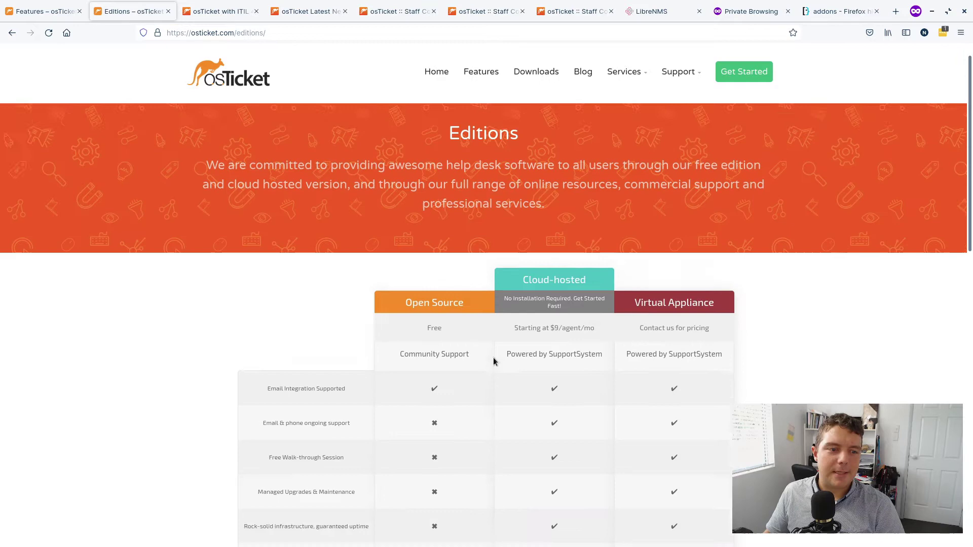
click(439, 436)
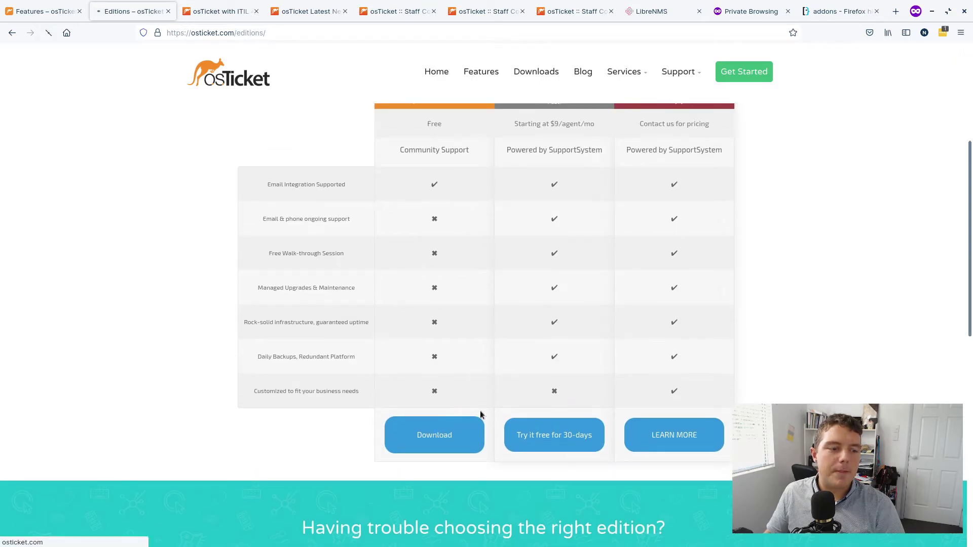
scroll(420, 288, down, 5)
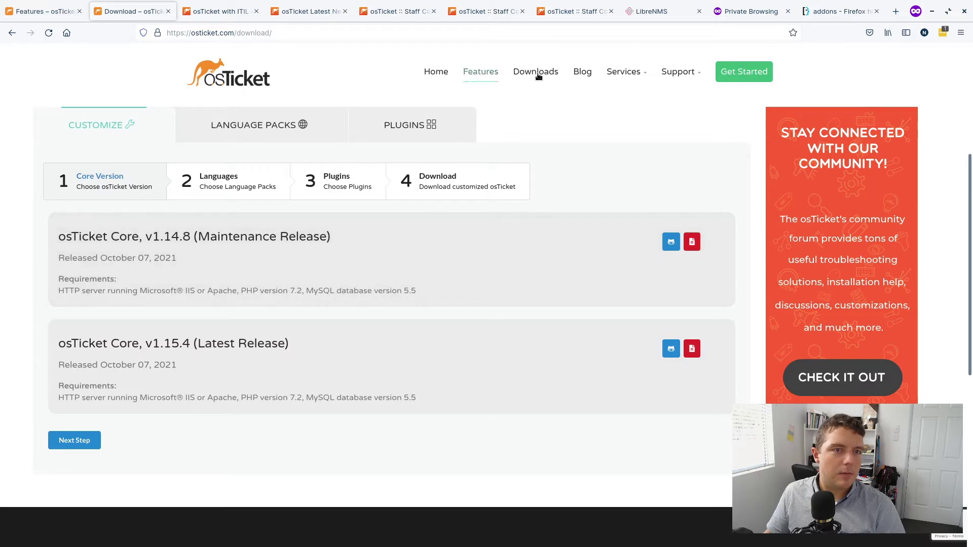
mouse_move(612, 71)
mouse_move(678, 72)
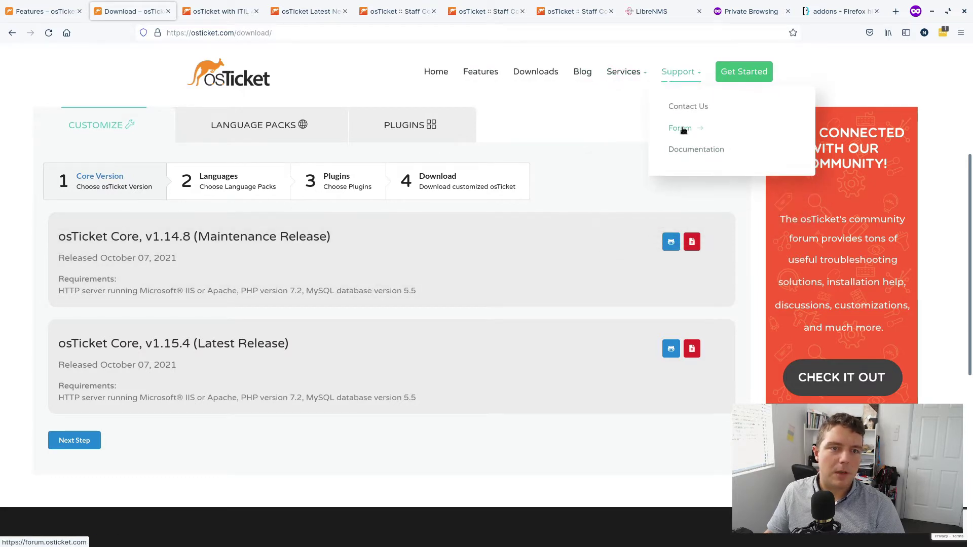
Bring up the osTicket Latest News forum listing, highlight its heading, and scroll through the topics
click(225, 14)
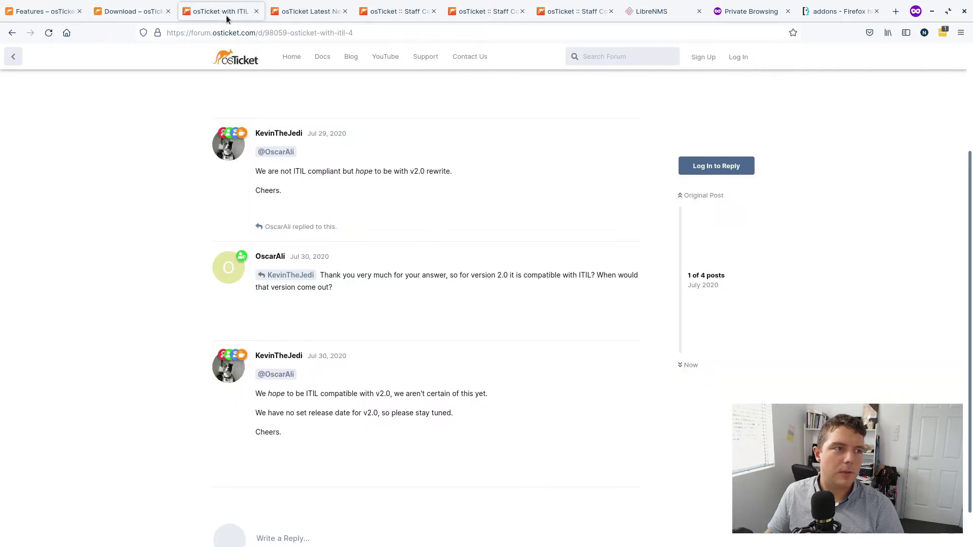
click(282, 5)
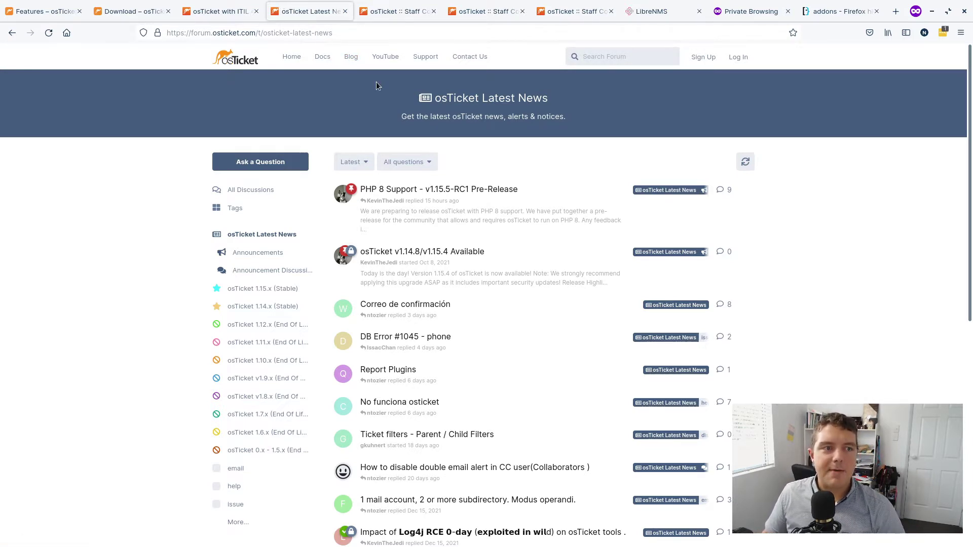
drag(406, 96, 623, 108)
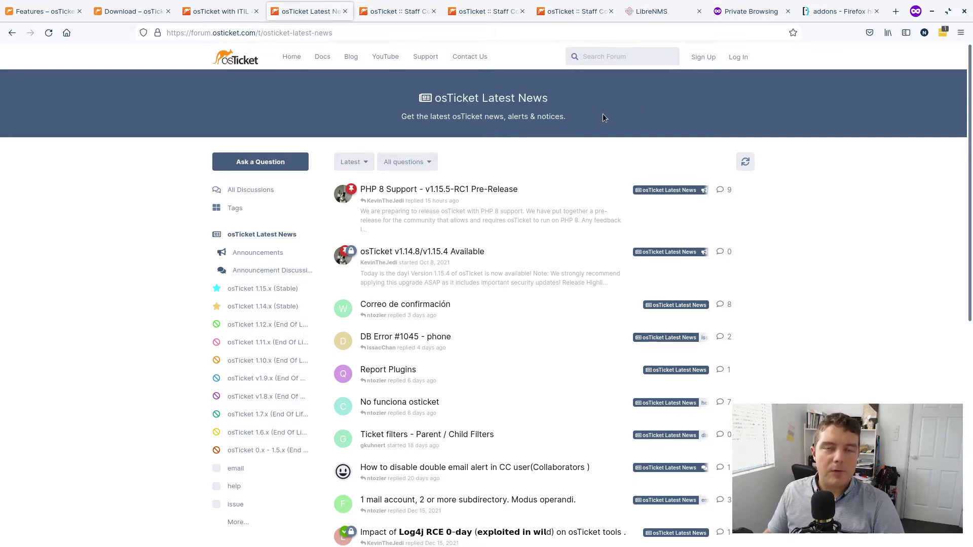
scroll(501, 207, down, 3)
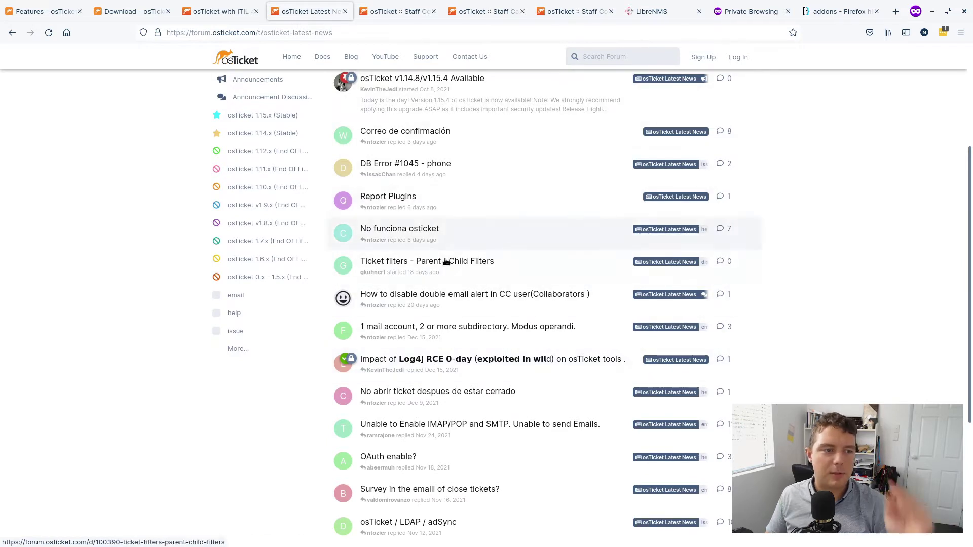
scroll(386, 206, up, 1)
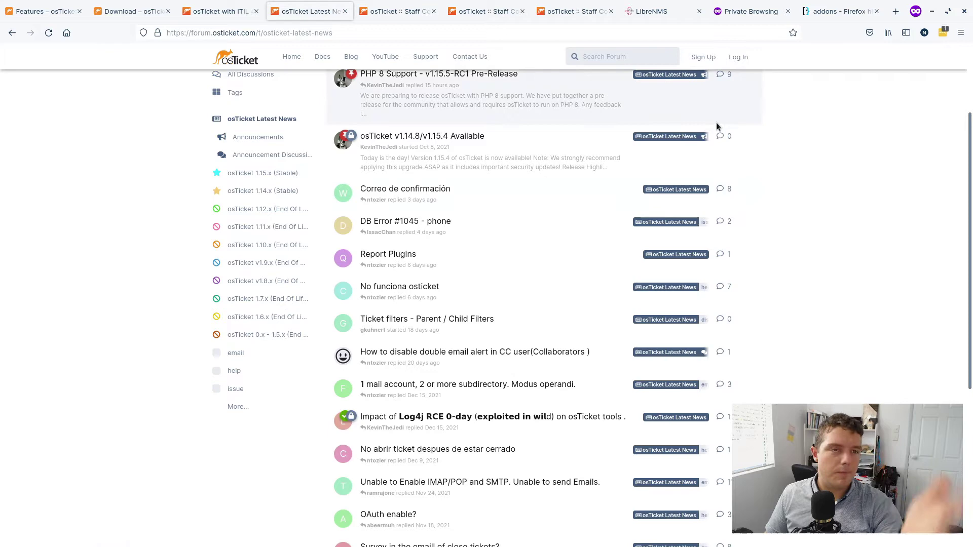
scroll(451, 86, up, 2)
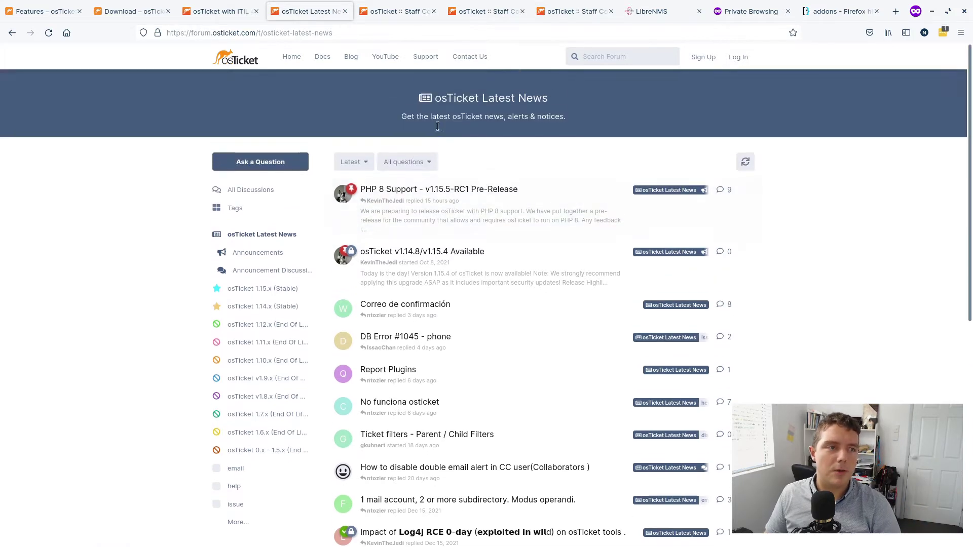
scroll(482, 245, down, 5)
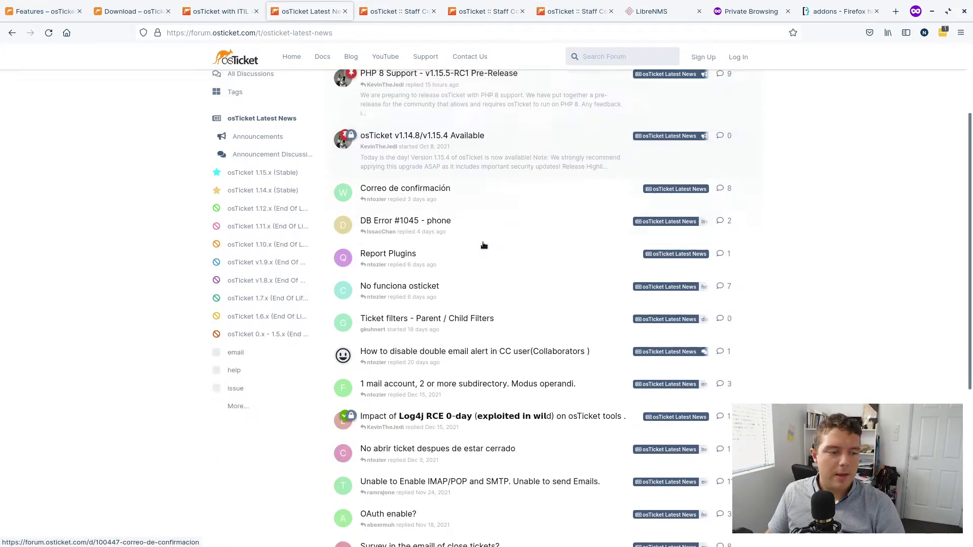
scroll(476, 257, up, 5)
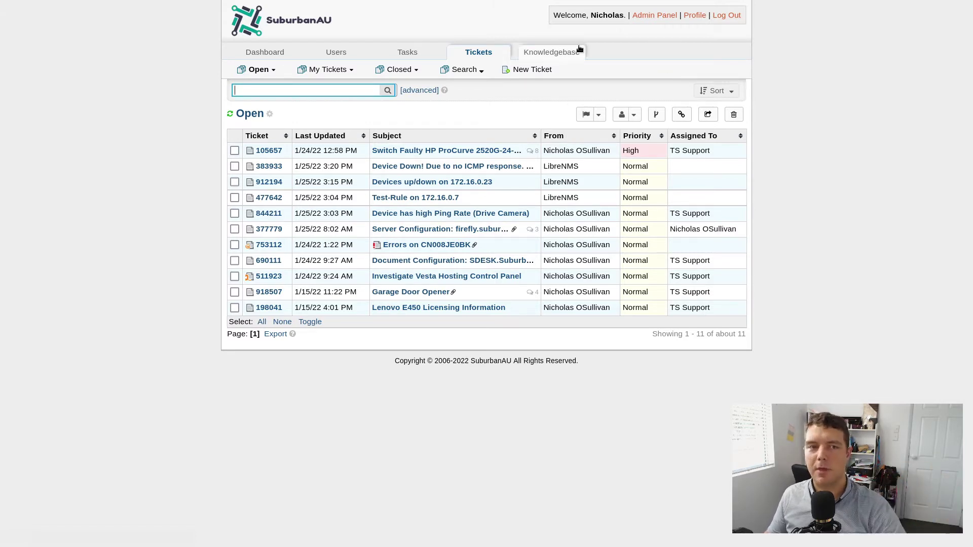
Start a new ticket without a user, with source Other and topic Report a Problem / Access Issue
click(520, 71)
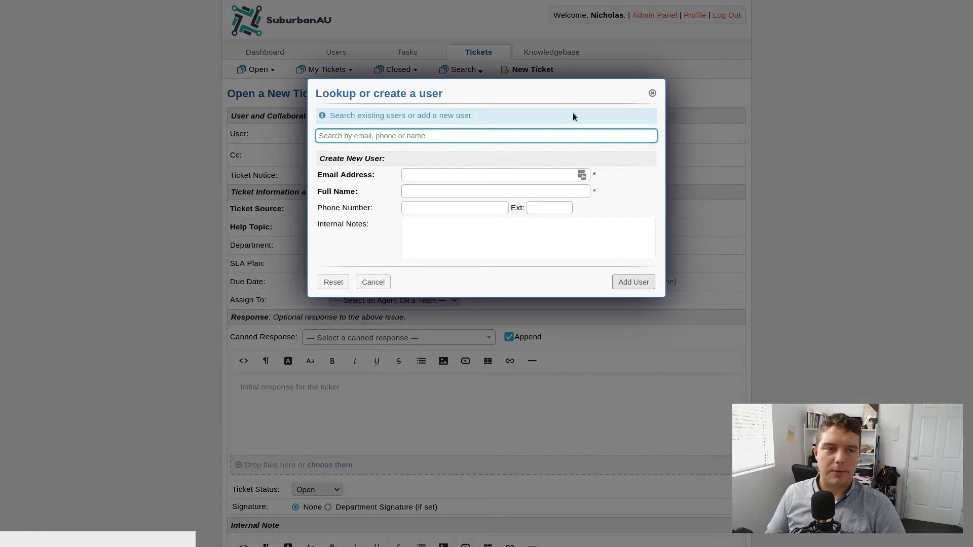
click(652, 92)
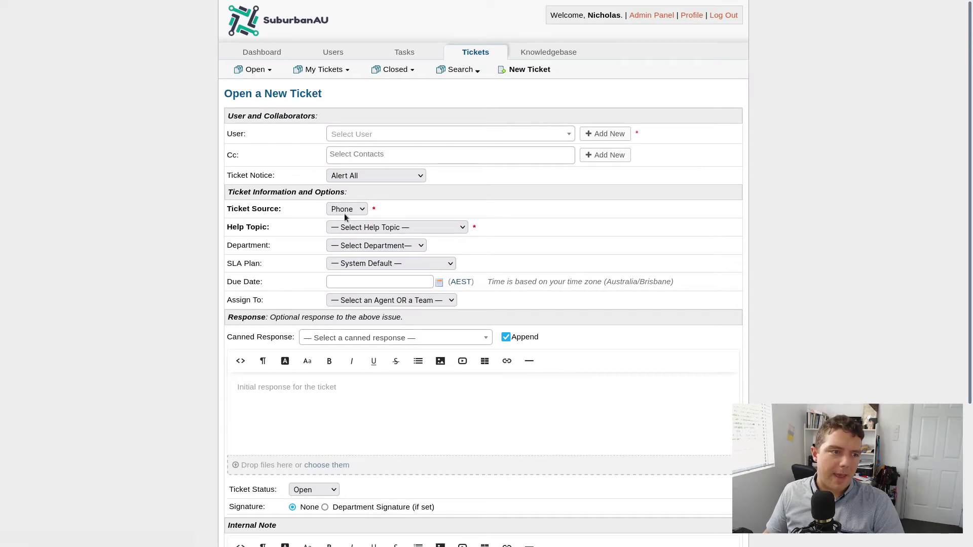
click(347, 212)
click(340, 253)
click(405, 225)
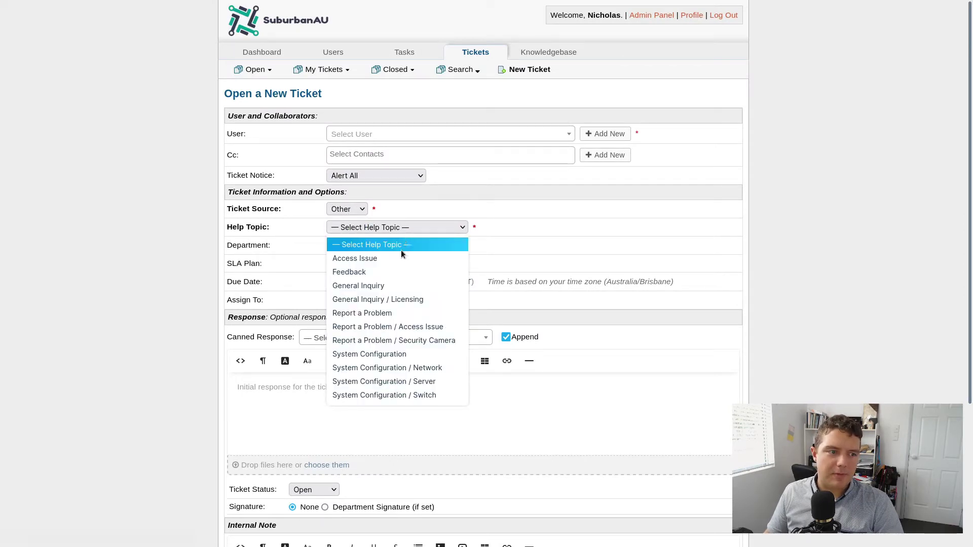
click(389, 327)
scroll(437, 281, down, 8)
scroll(460, 239, up, 8)
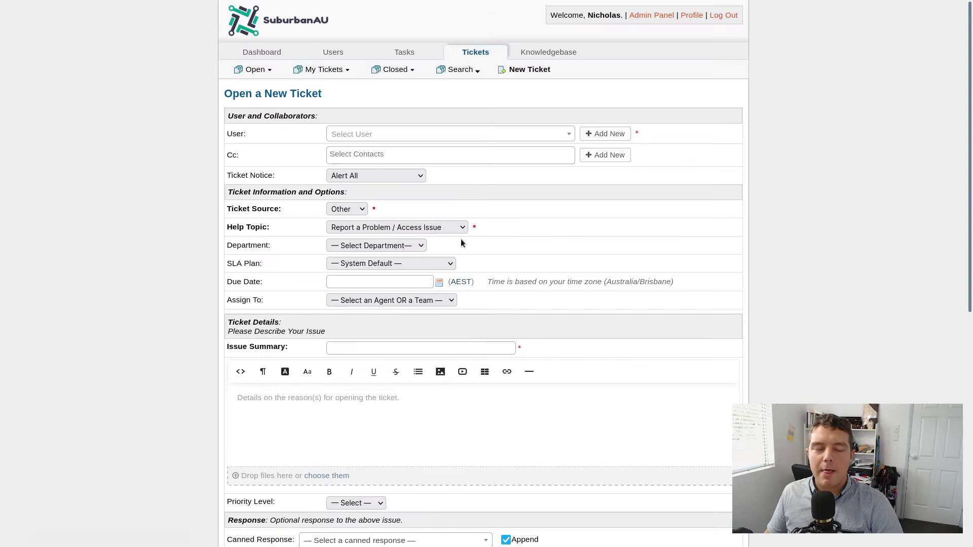
scroll(462, 241, down, 6)
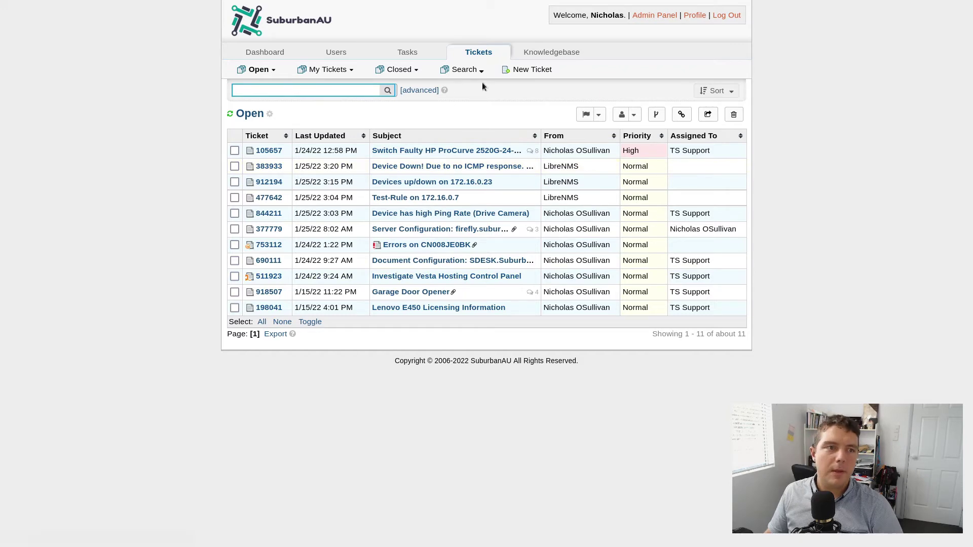
Show the Closed tickets queue and scroll through the resolved tickets
click(393, 71)
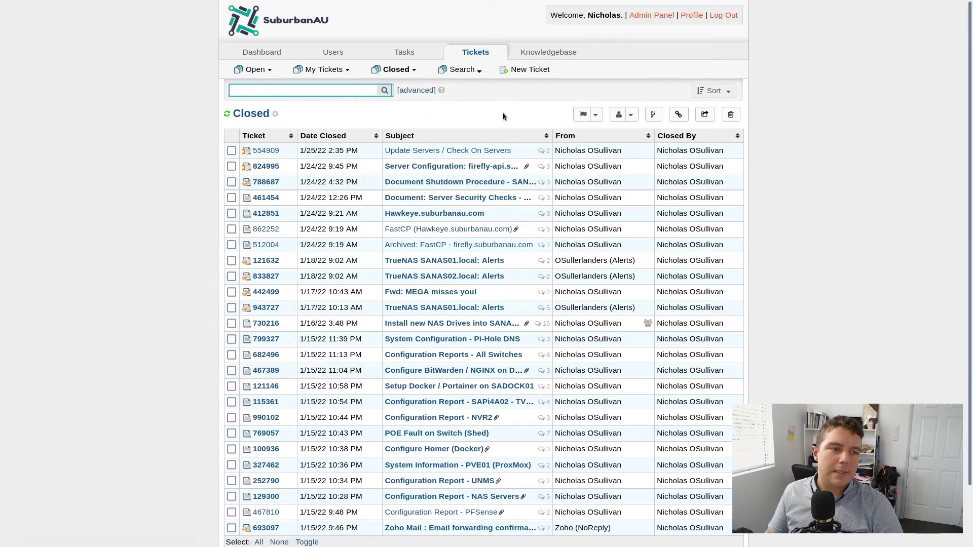
scroll(450, 365, down, 2)
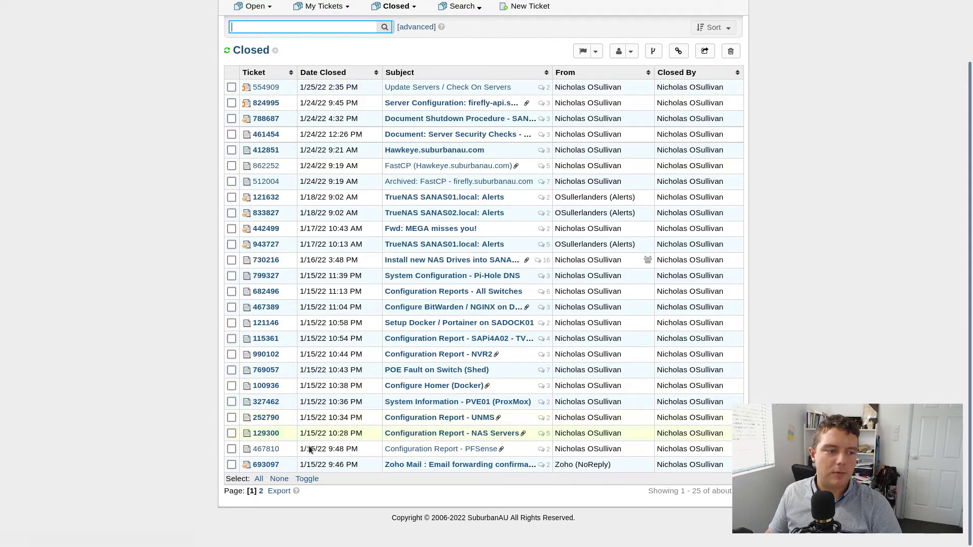
drag(317, 464, 358, 465)
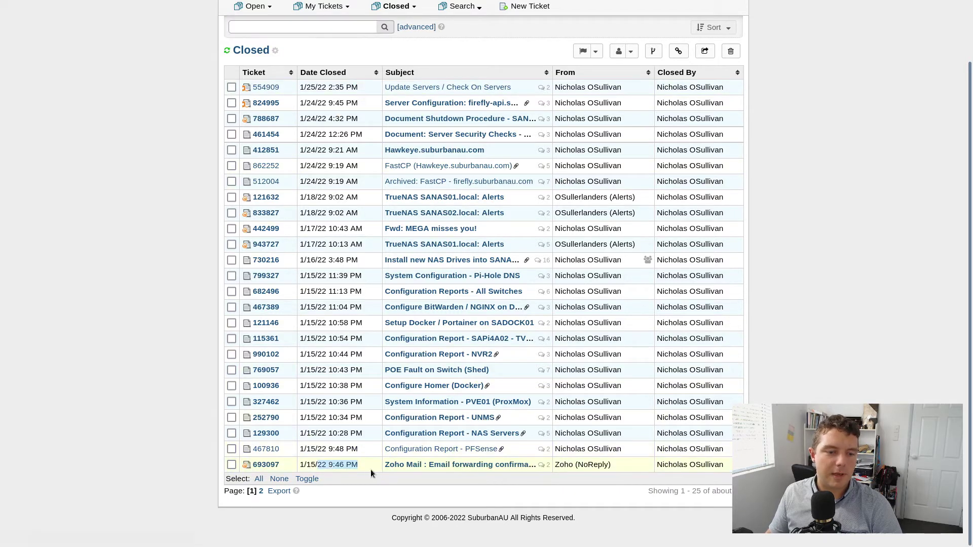
click(807, 382)
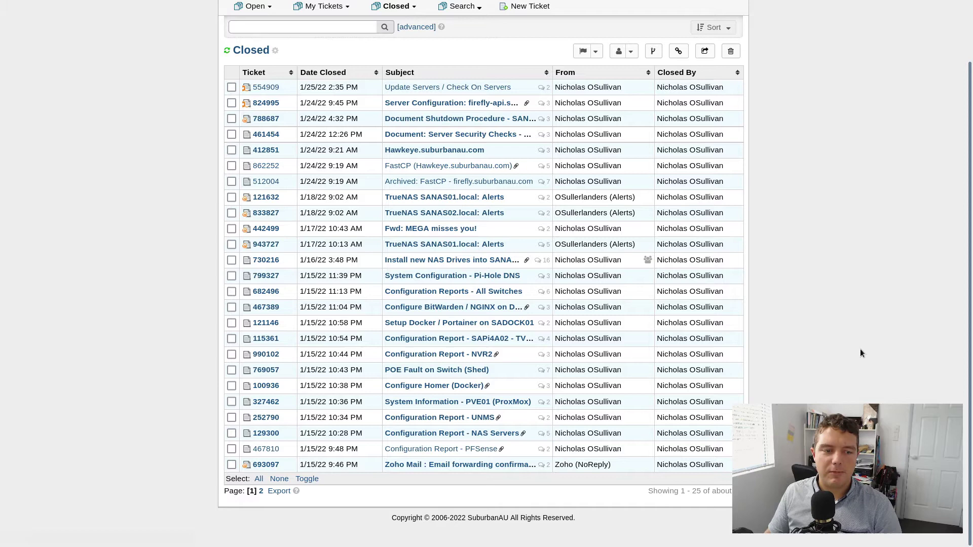
scroll(629, 381, up, 2)
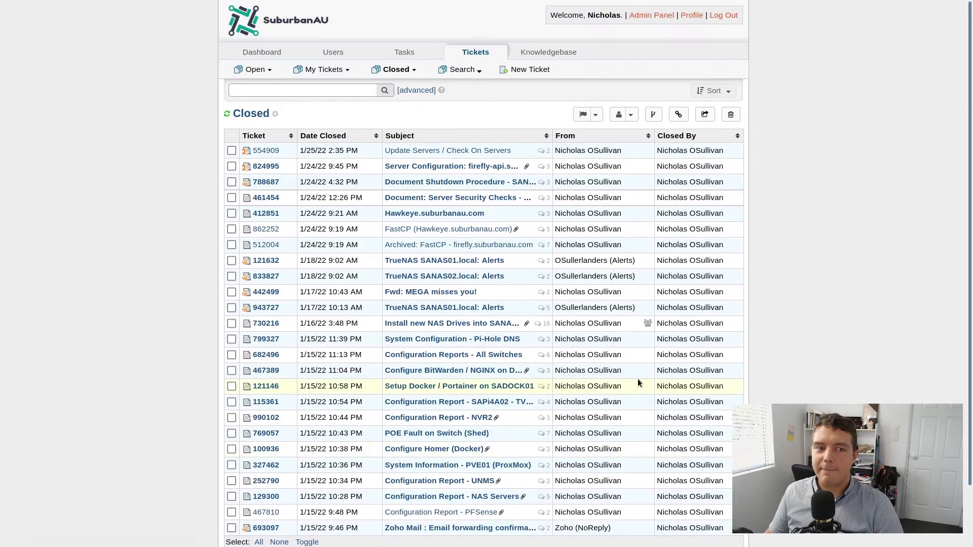
mouse_move(556, 55)
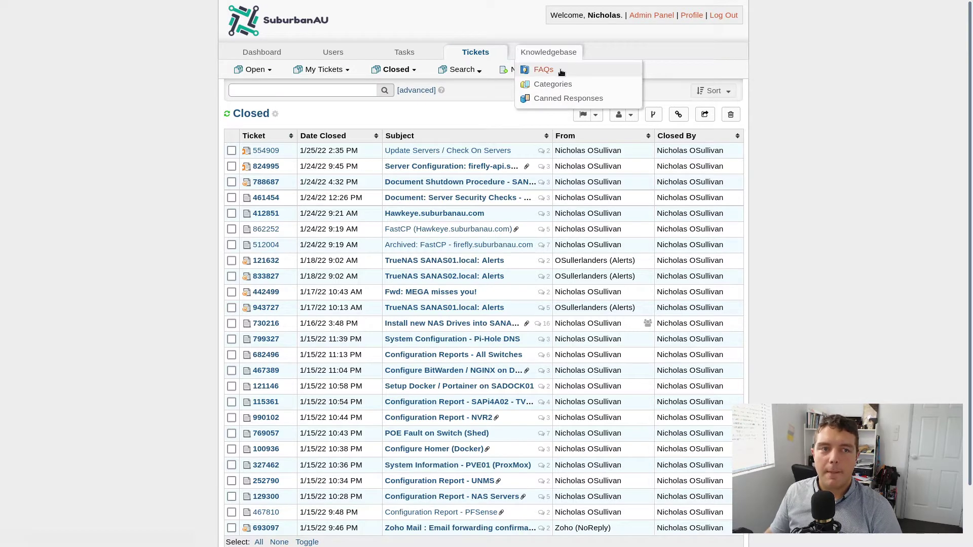
Open the Shutdown Procedure SA Network article from the General FAQ category
click(557, 70)
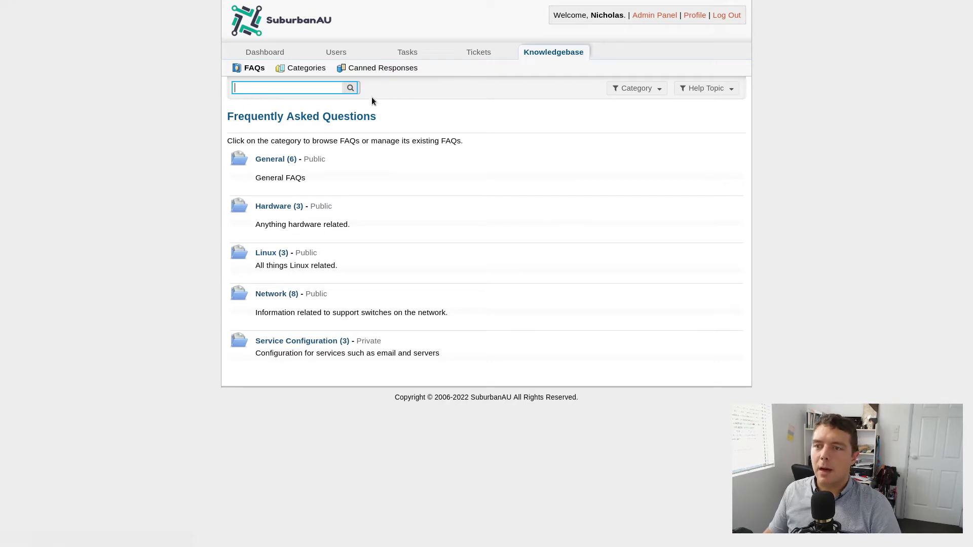
click(272, 161)
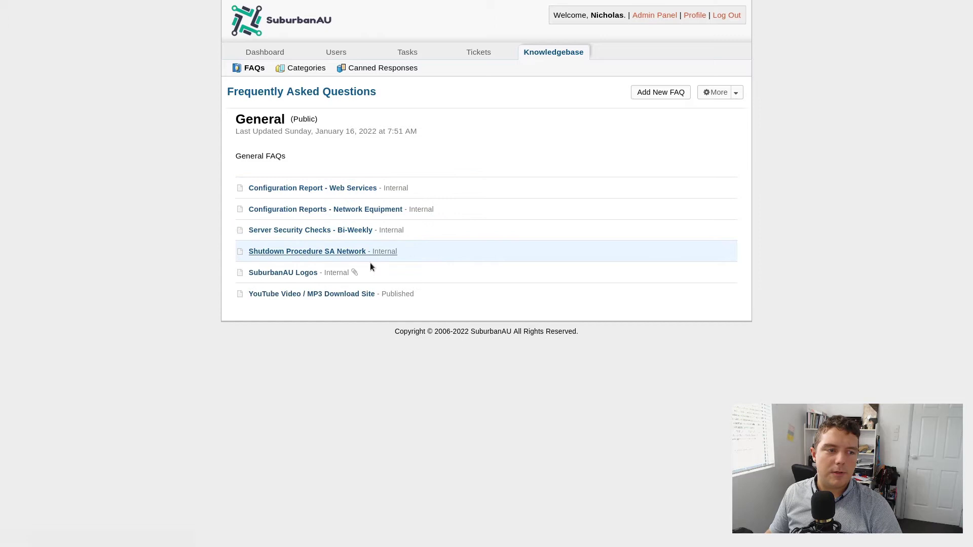
click(341, 252)
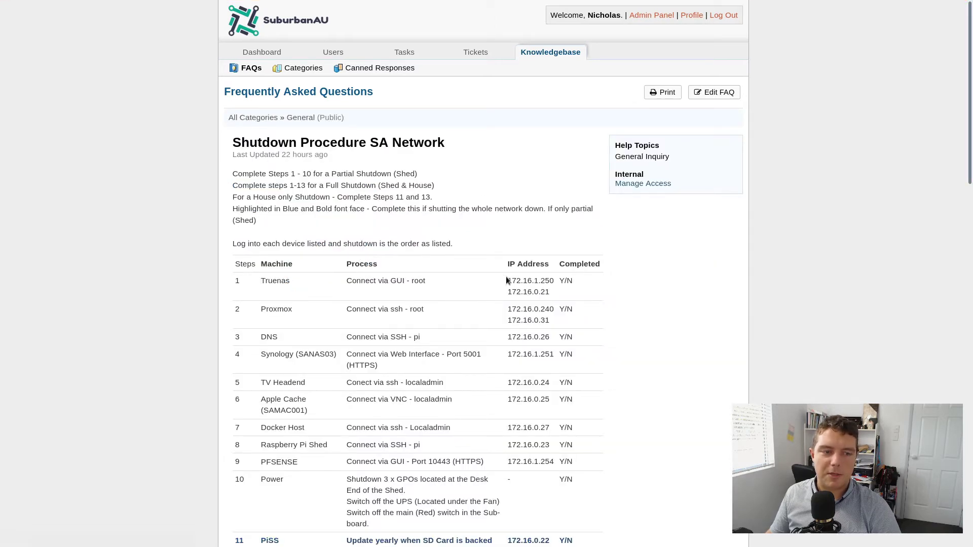
scroll(861, 337, down, 3)
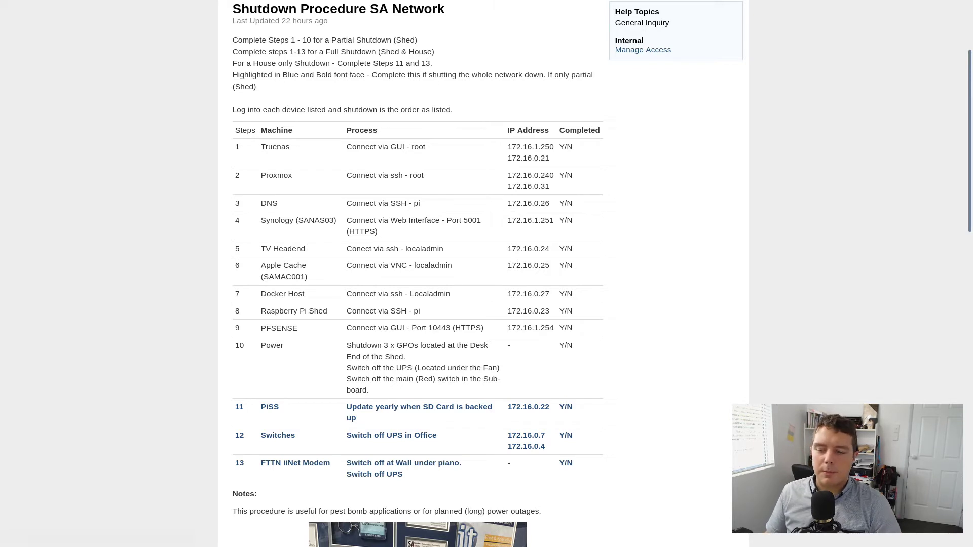
Cancel the partly typed command in the terminal and move its window aside
key(alt+Tab)
key(ctrl+c)
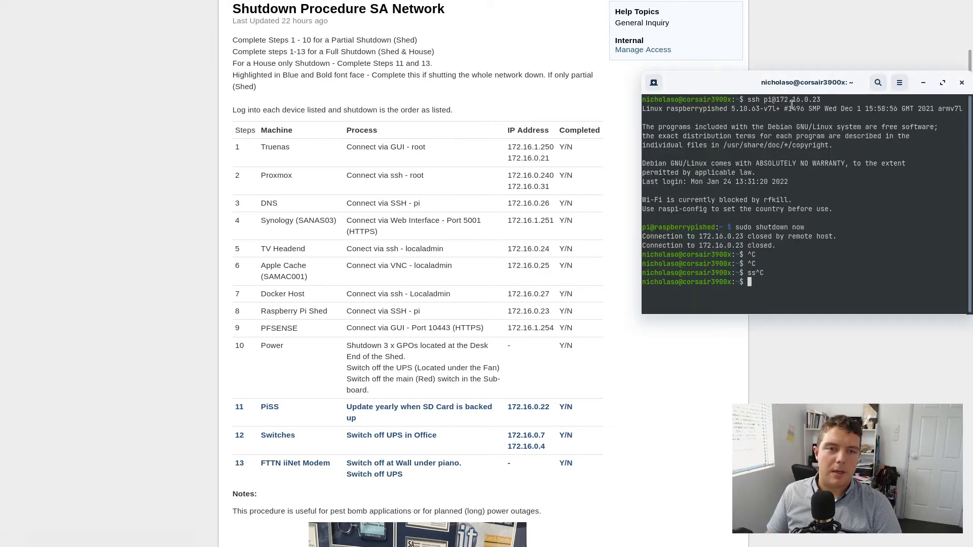
mouse_move(754, 77)
mouse_down()
mouse_move(899, 92)
mouse_move(768, 70)
mouse_up()
Highlight the article's shutdown steps 1-13 line and the house-only shutdown instruction
scroll(239, 125, up, 1)
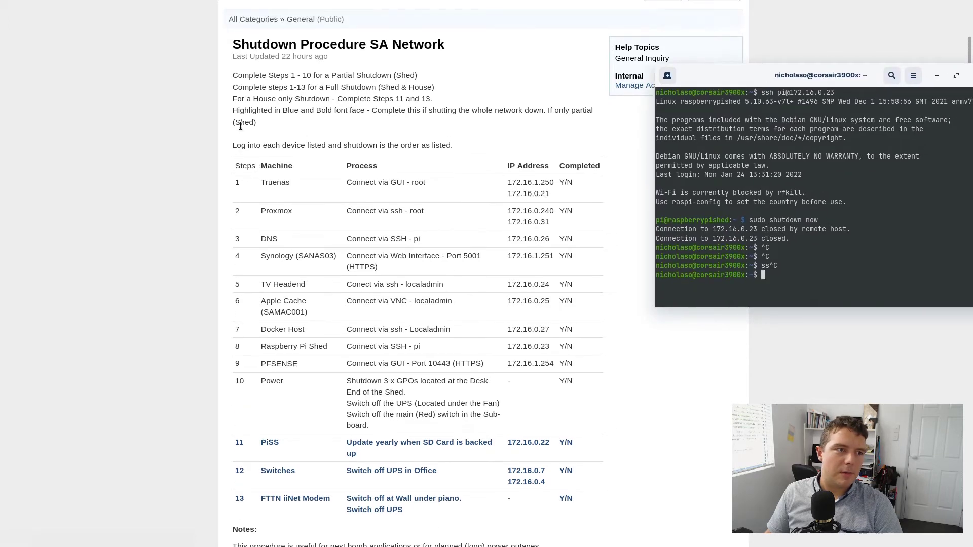
scroll(240, 126, up, 1)
drag(233, 107, 406, 107)
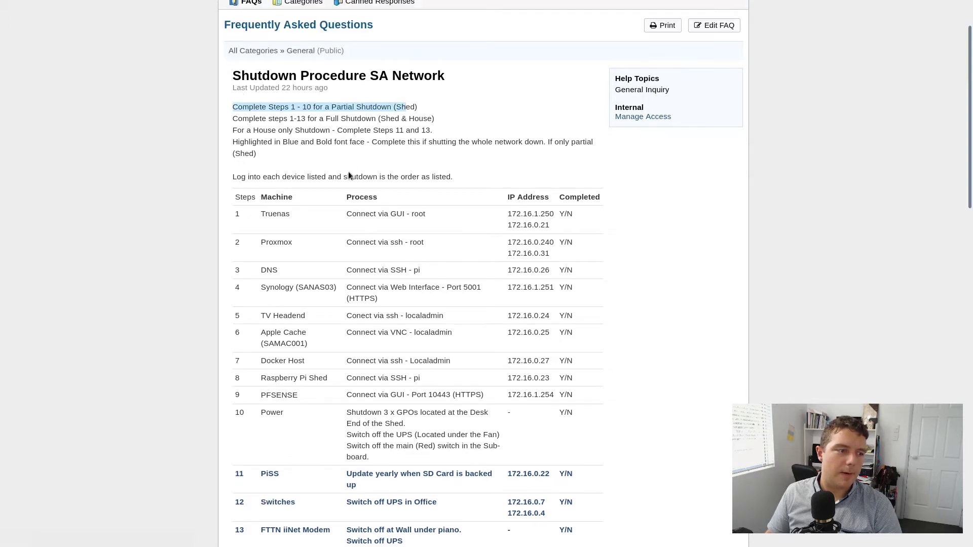
scroll(348, 176, down, 2)
click(242, 157)
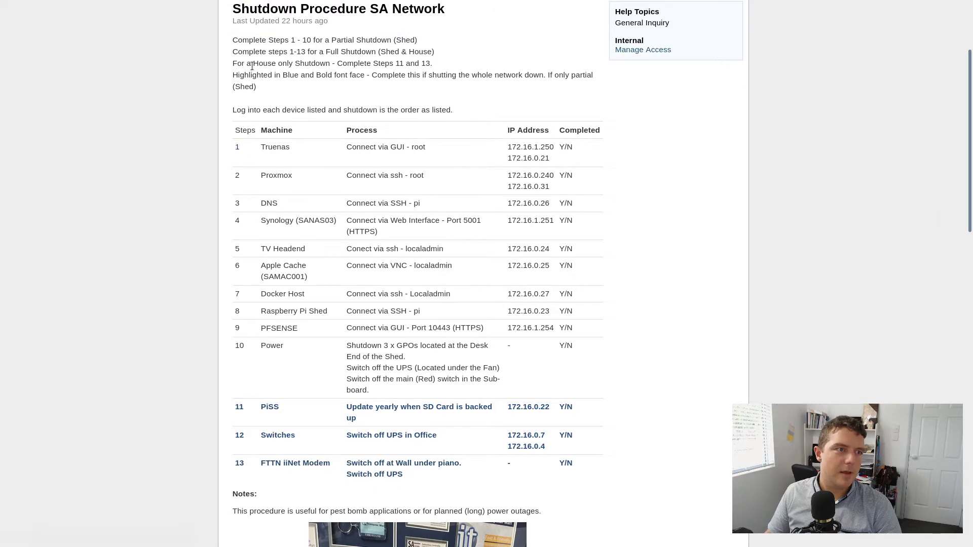
drag(242, 51, 344, 52)
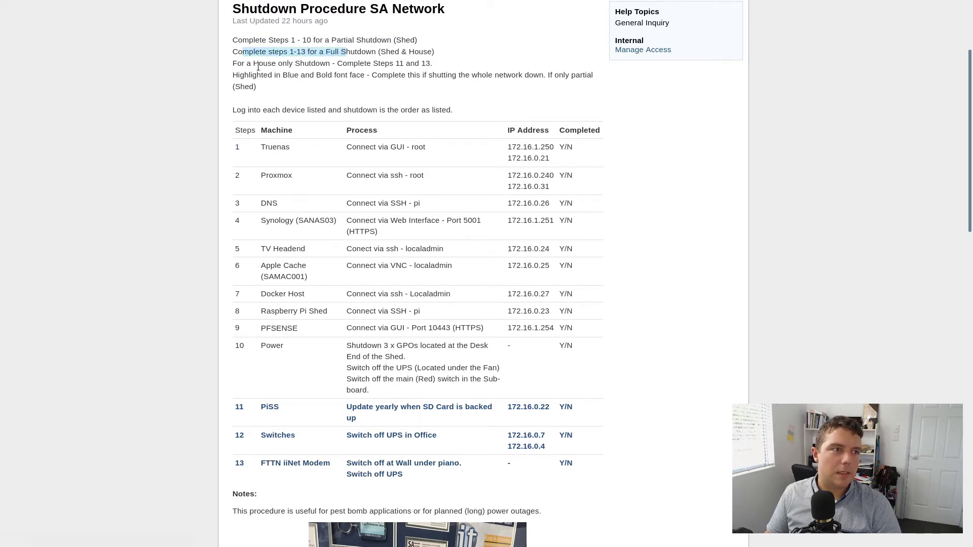
drag(250, 63, 315, 64)
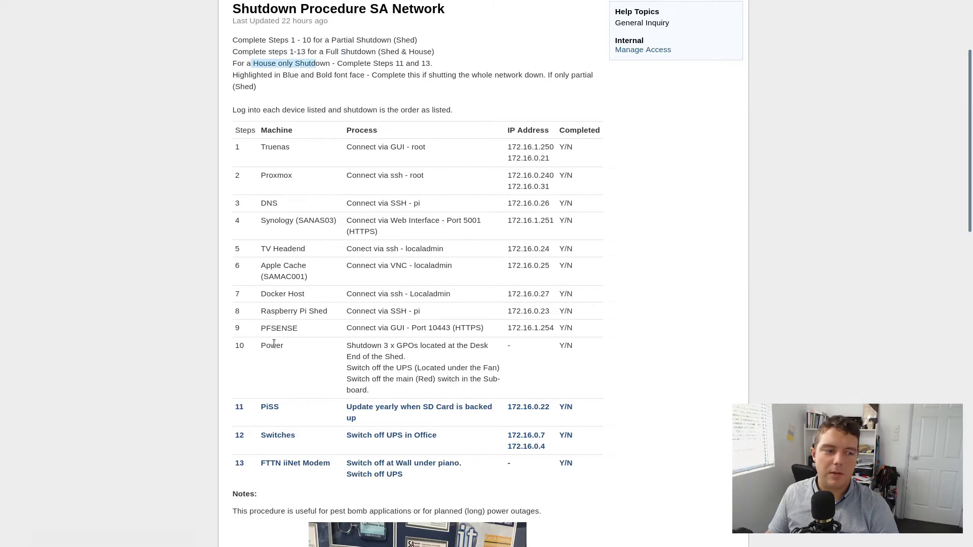
scroll(285, 346, down, 4)
scroll(290, 347, up, 3)
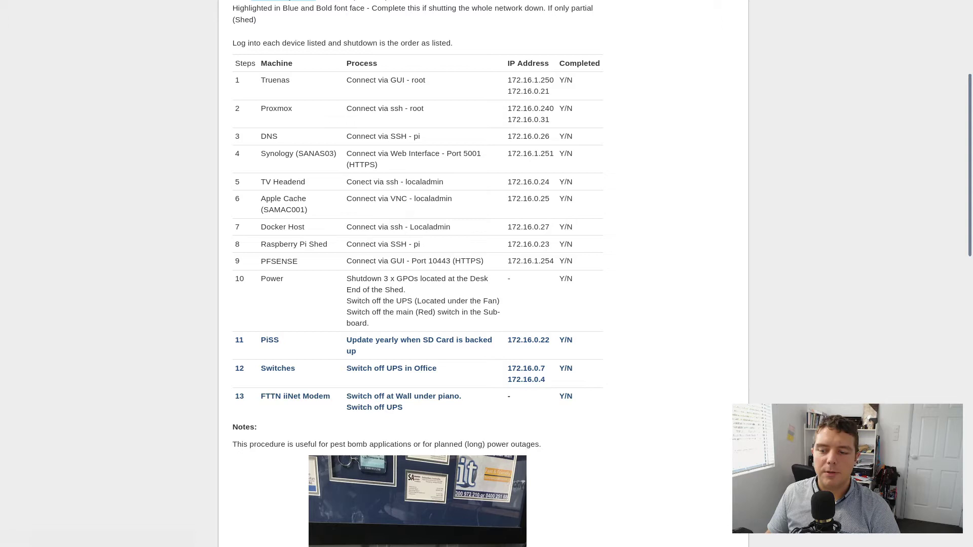
Run ssh 172.16.0.240 in the terminal, abort the hanging connection, and close the terminal
key(alt+Tab)
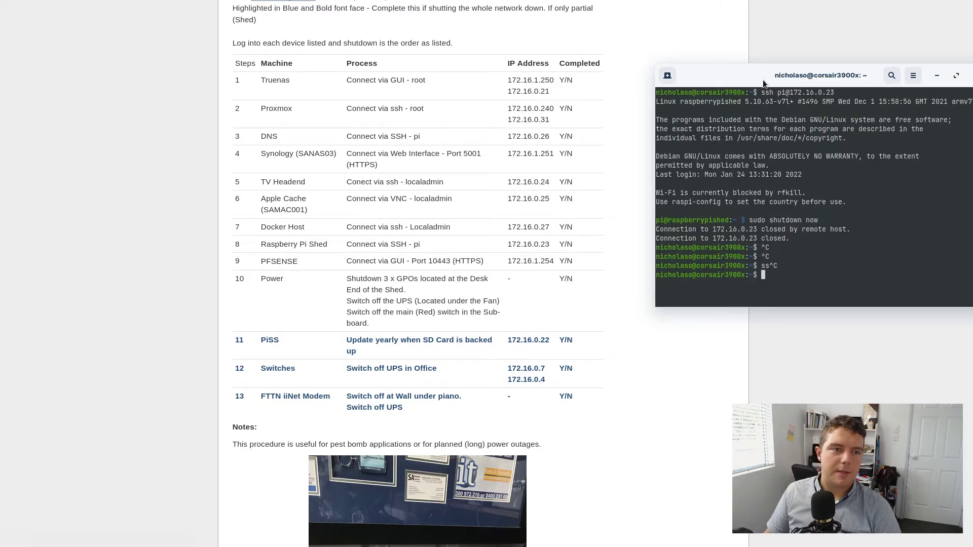
drag(764, 83, 740, 76)
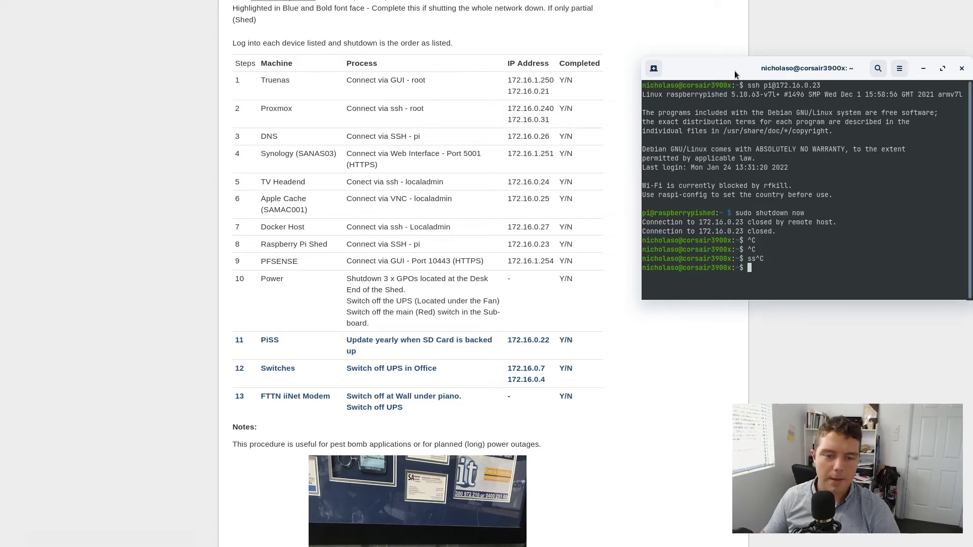
text(ssh )
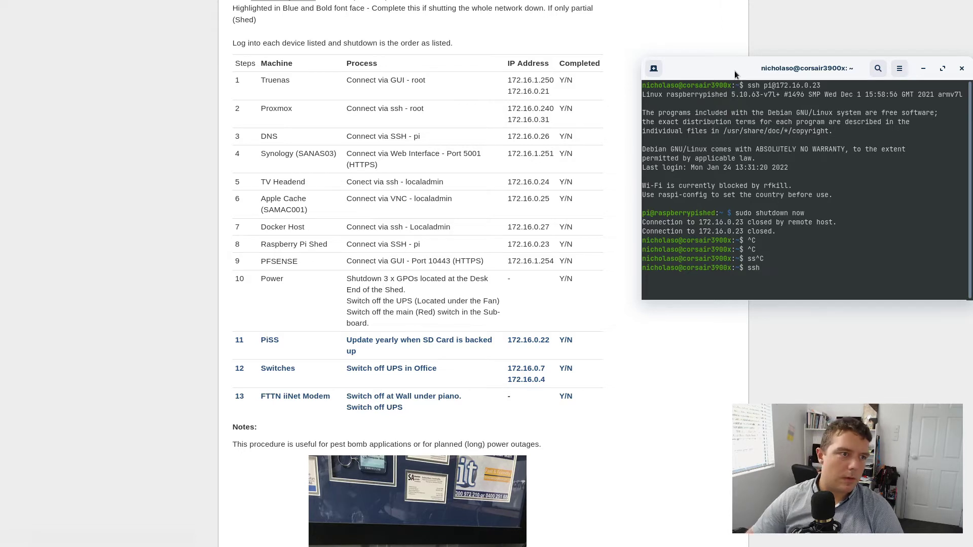
text(172.16.0.)
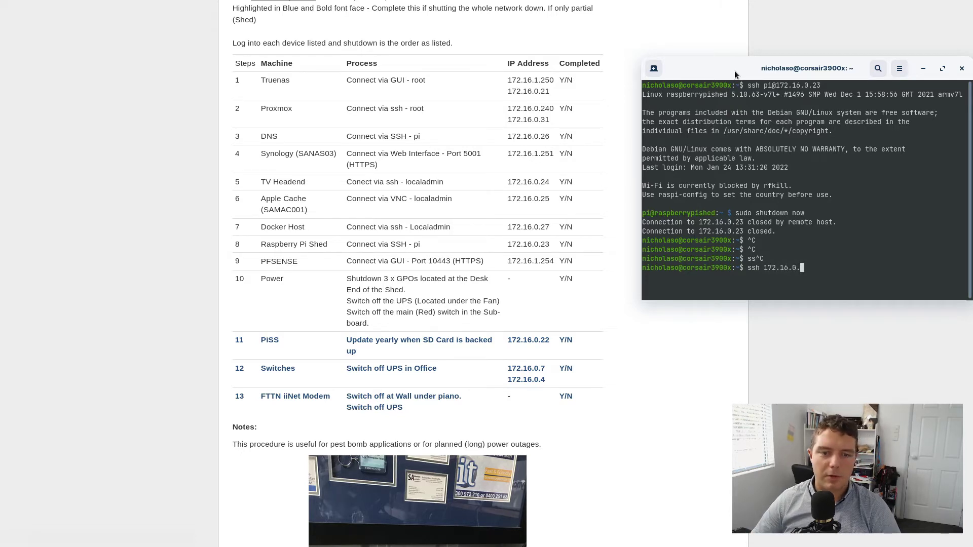
text(240)
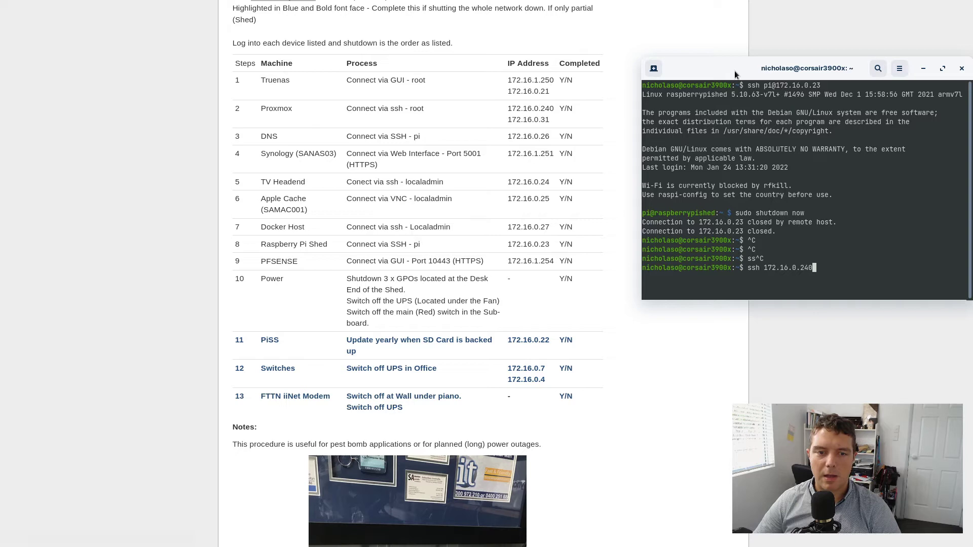
key(Return)
key(ctrl+c)
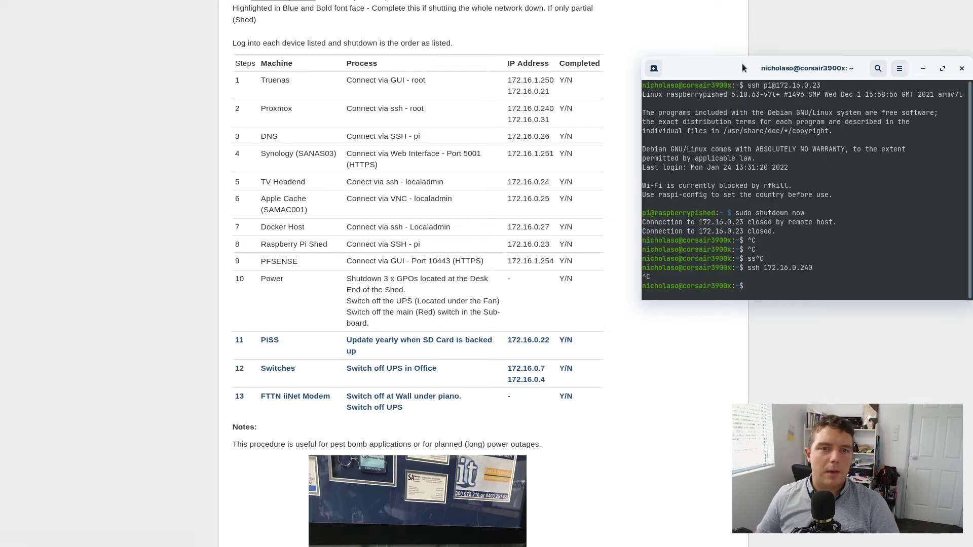
key(ctrl+d)
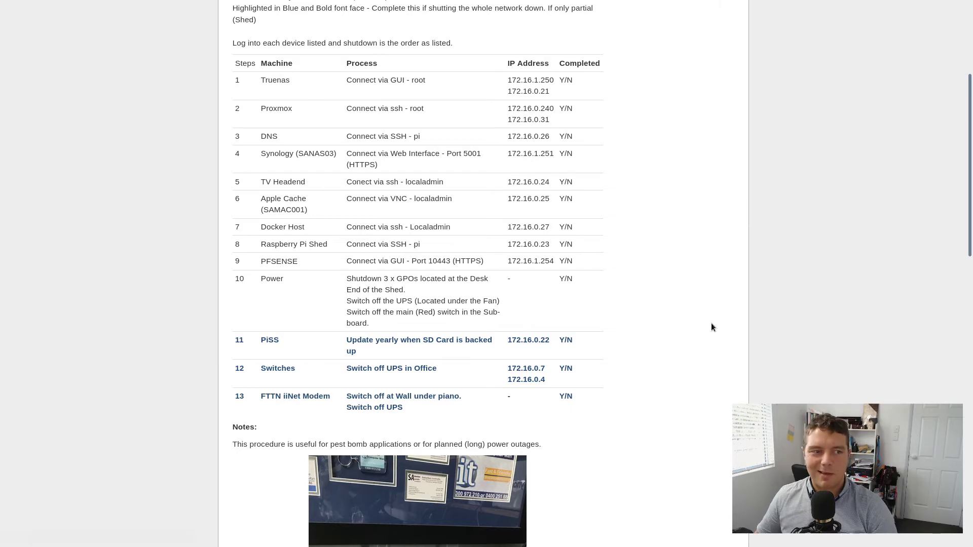
Open The DNS Cache Debian / Ubuntu FAQ from the Linux knowledge base category
scroll(653, 304, up, 4)
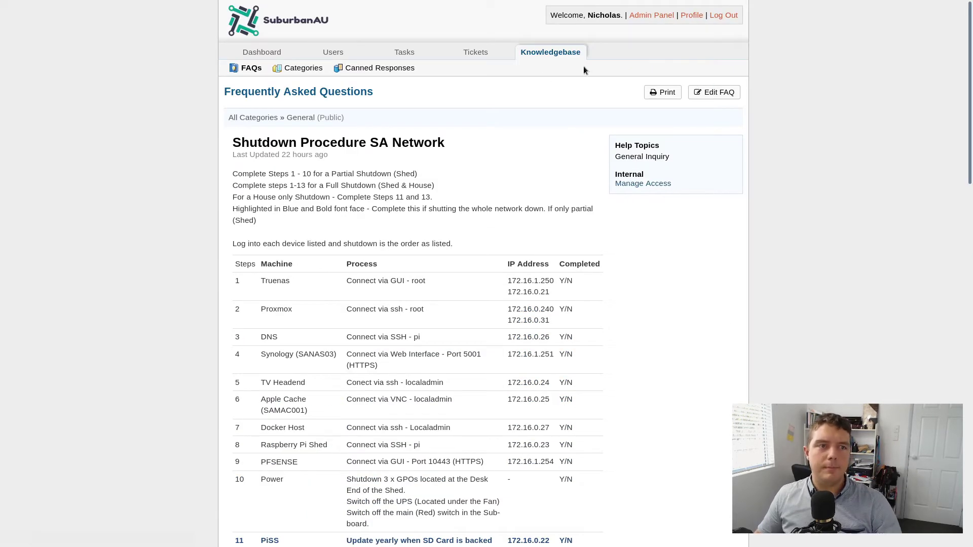
click(569, 57)
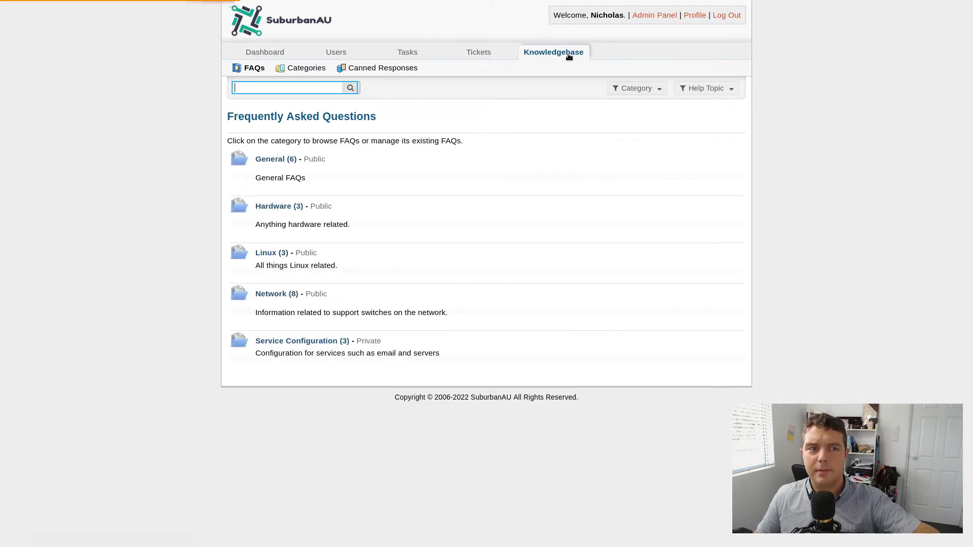
click(280, 253)
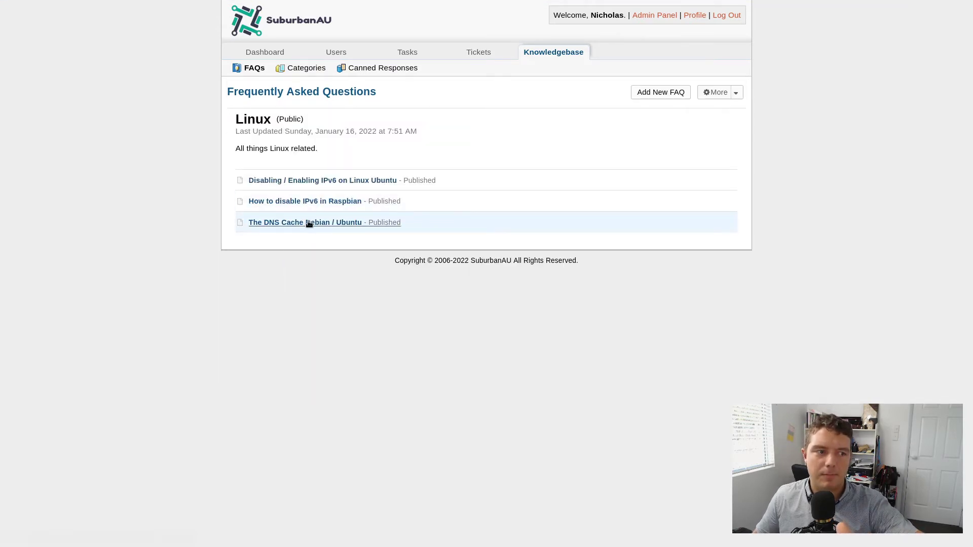
click(264, 222)
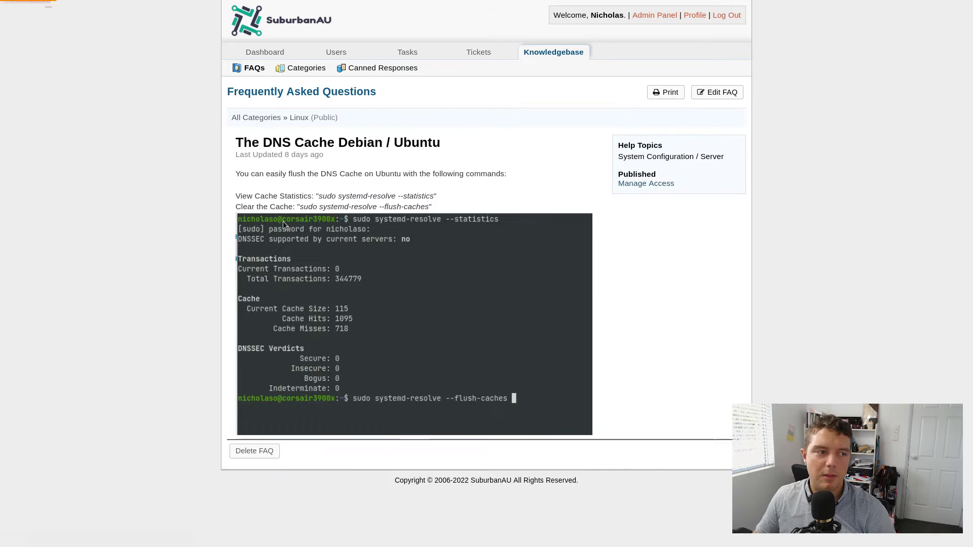
Copy the flush-caches command from the article
mouse_move(444, 202)
mouse_down()
mouse_move(299, 207)
mouse_move(431, 213)
mouse_up()
right_click(431, 212)
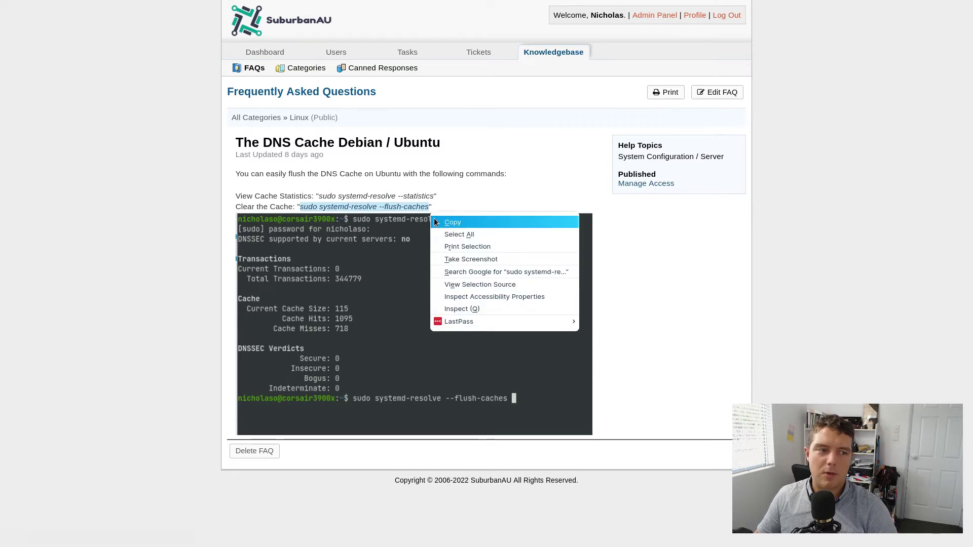
click(436, 223)
click(433, 185)
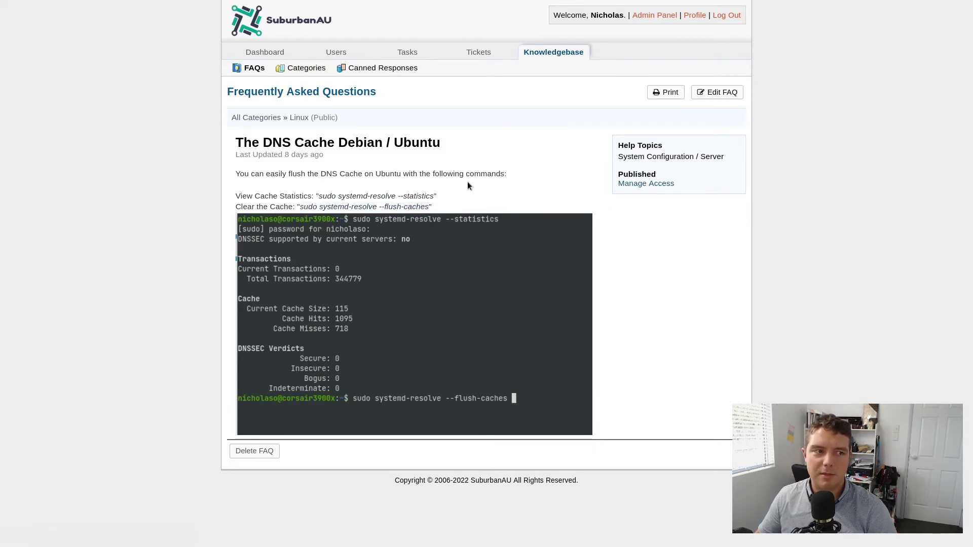
Search the FAQ index for 'dns' and view the DNS Servers FAQ
key(alt+Left)
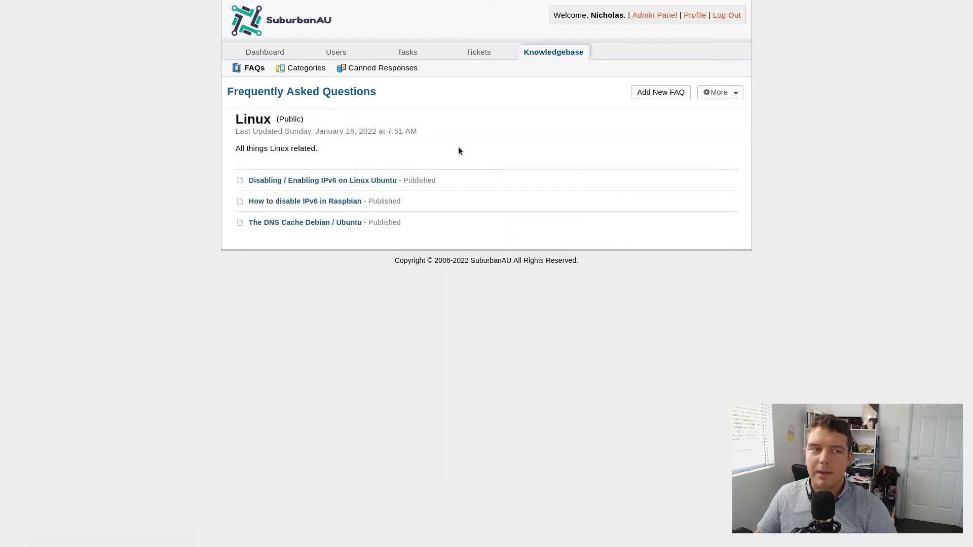
key(alt+Left)
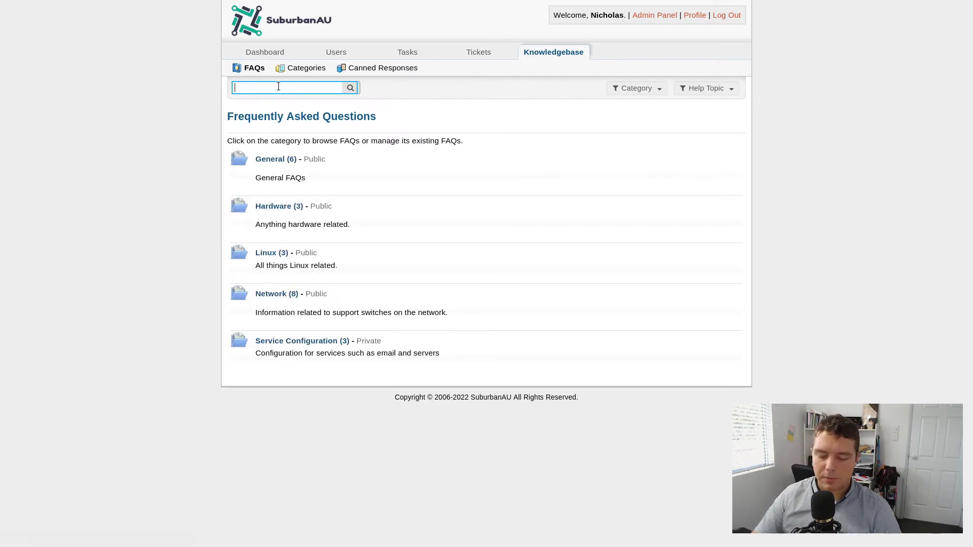
text(dns)
key(Return)
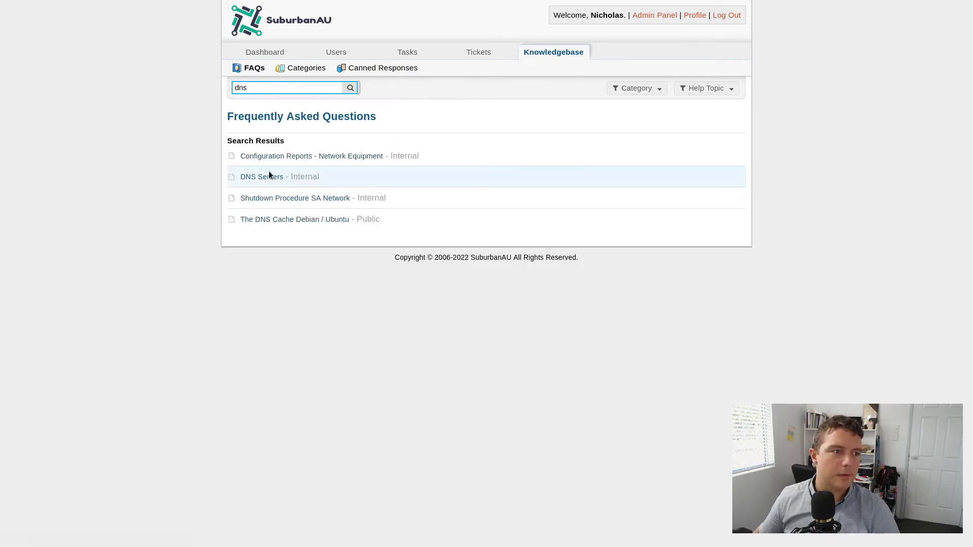
click(256, 177)
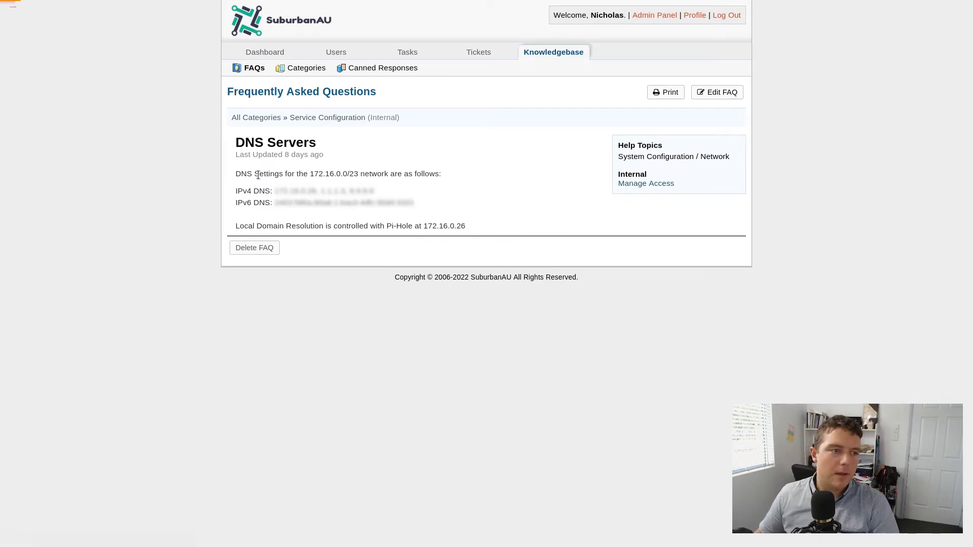
key(alt+Left)
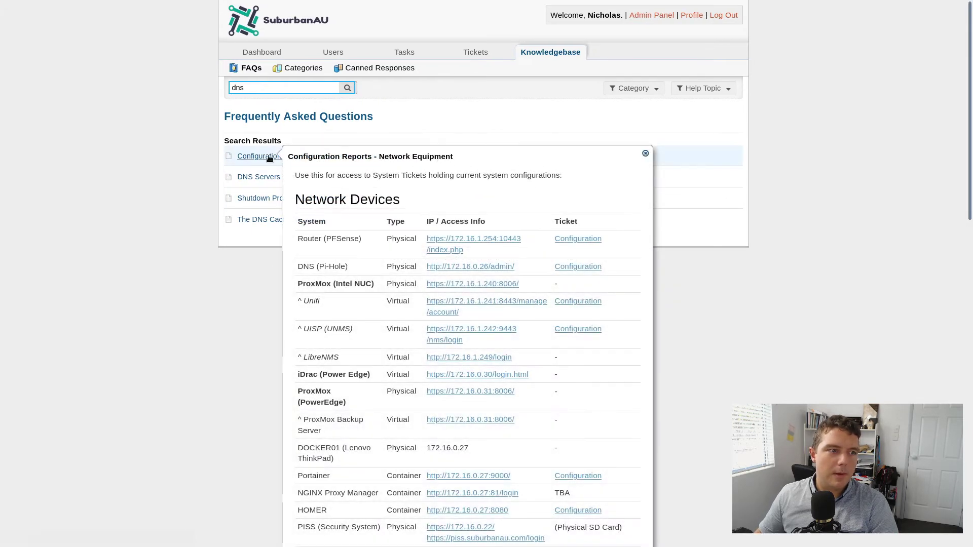
Open the Configuration Reports - Network Equipment FAQ from the dns results and read through it
click(269, 156)
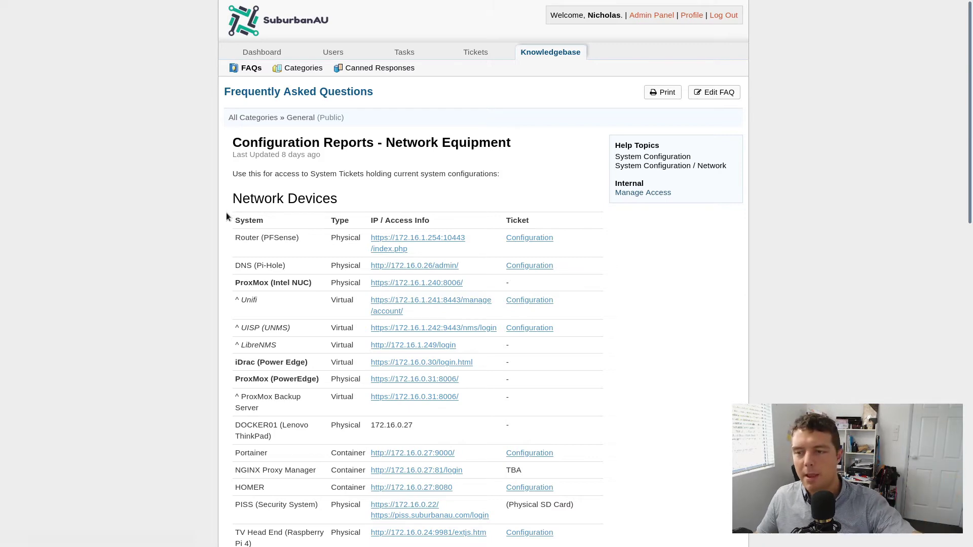
scroll(227, 212, down, 1)
scroll(226, 231, down, 5)
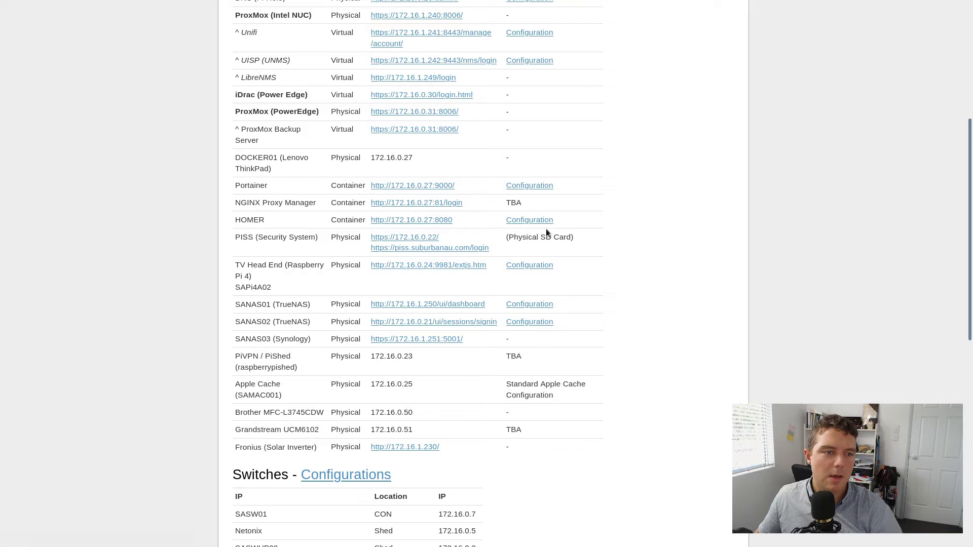
scroll(560, 221, up, 6)
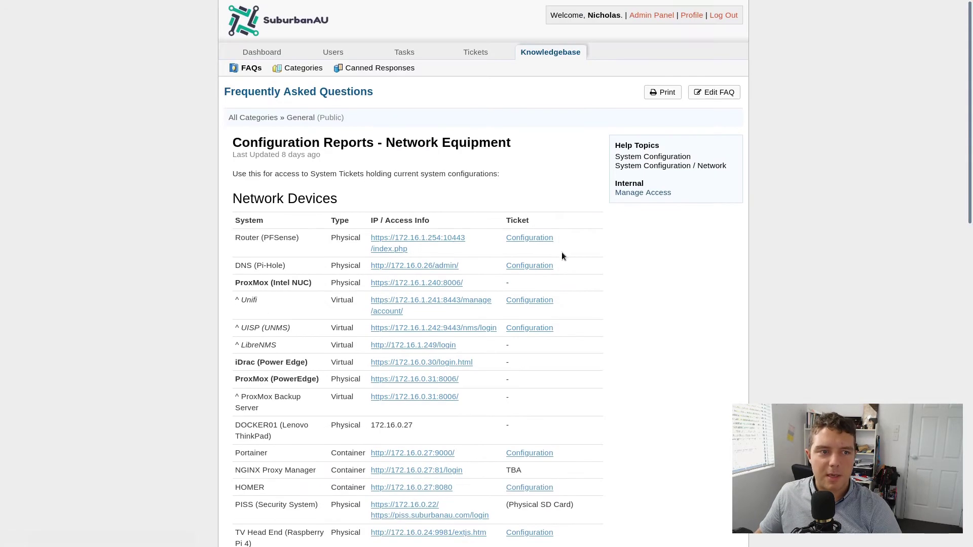
Open ticket #467810 from the Router (PFSense) row and review its XML configuration attachment
click(530, 238)
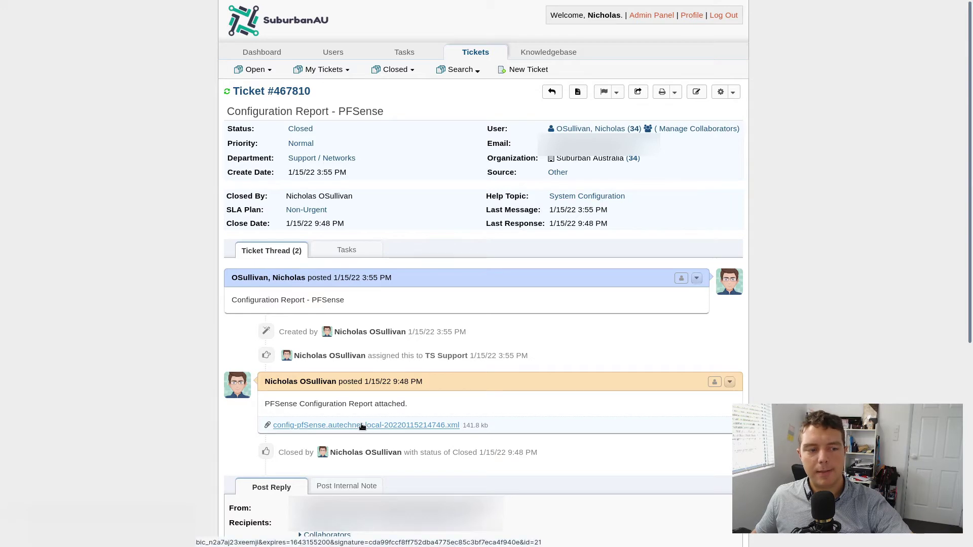
drag(362, 426, 477, 430)
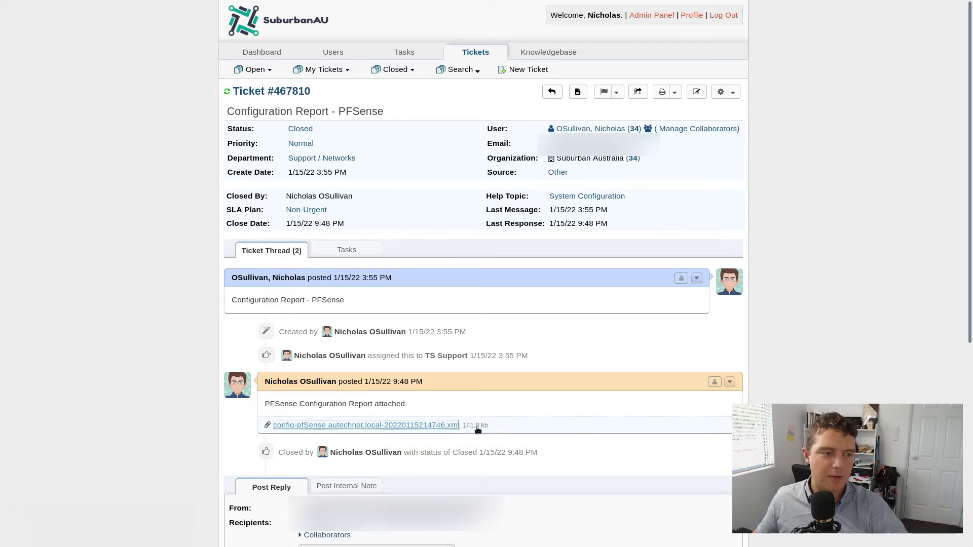
scroll(454, 411, down, 4)
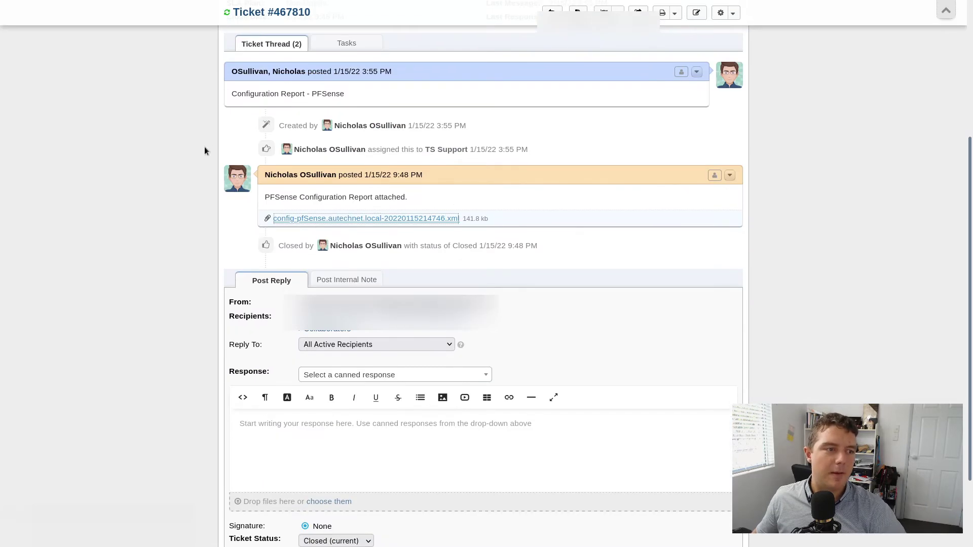
scroll(223, 188, up, 4)
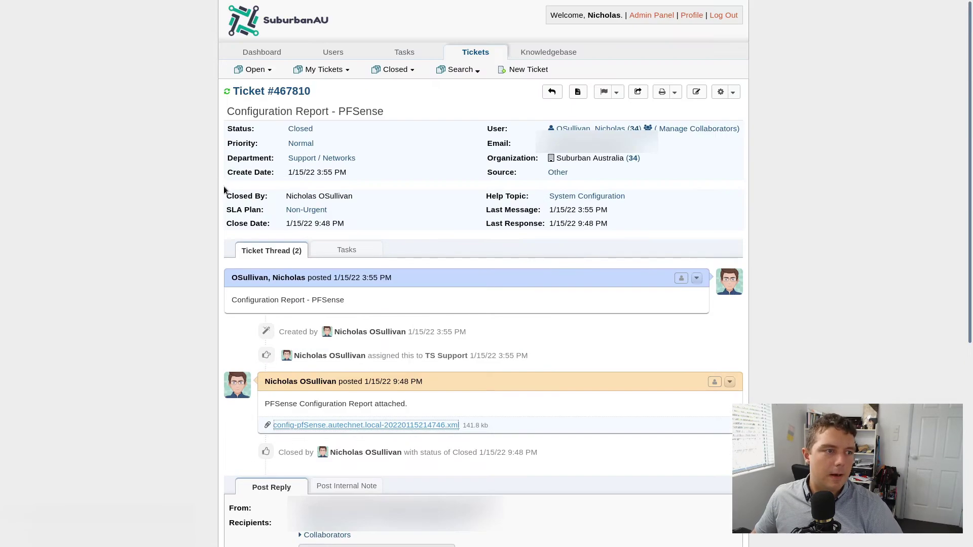
click(470, 54)
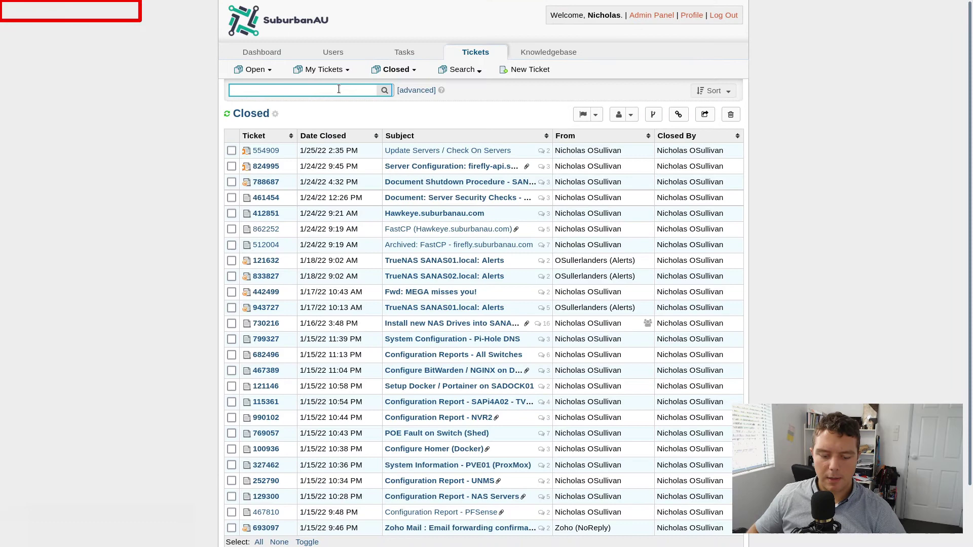
text(Configuration r)
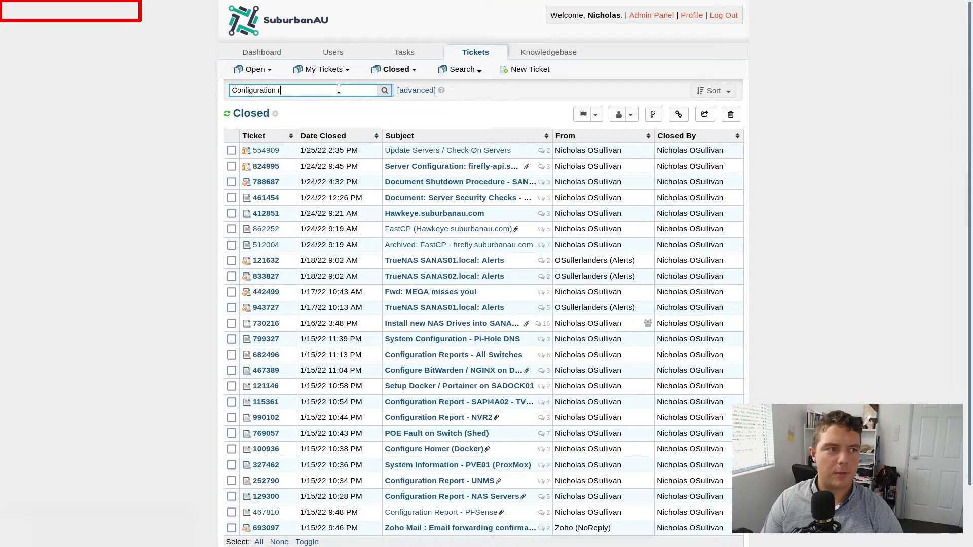
text(eport)
key(Return)
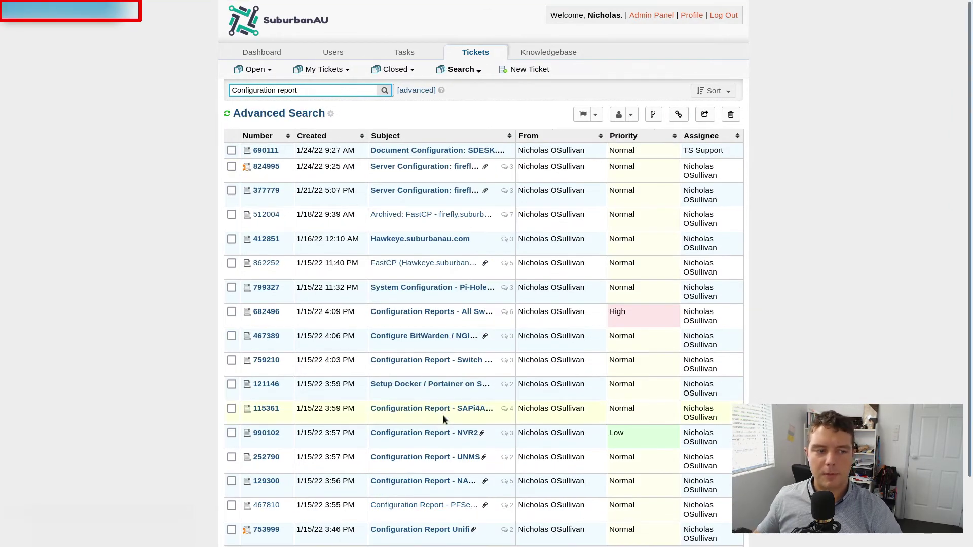
scroll(438, 412, down, 3)
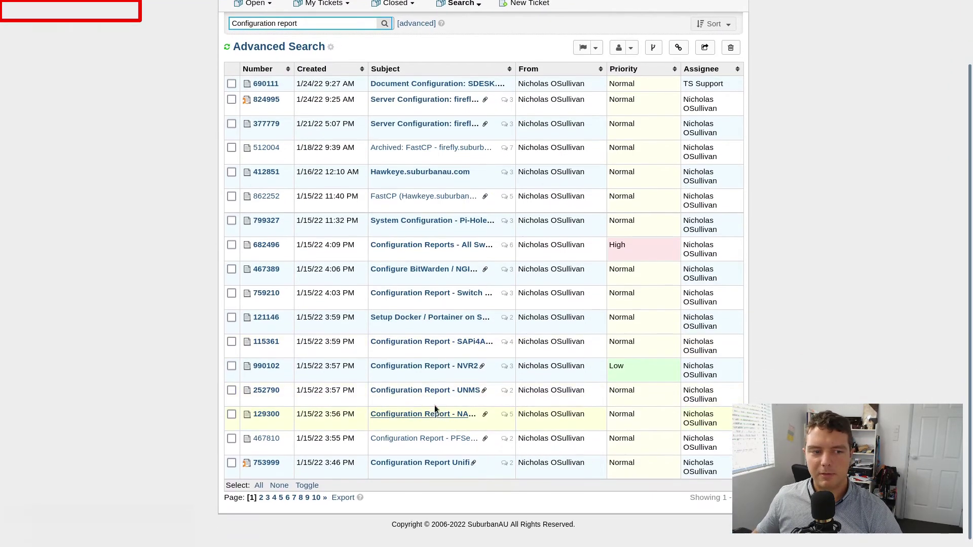
click(440, 342)
scroll(527, 340, down, 15)
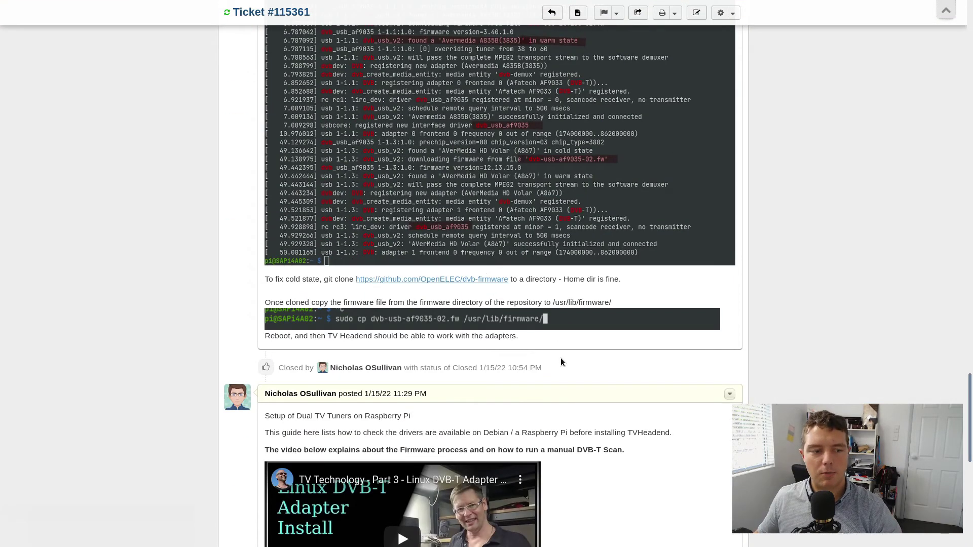
scroll(562, 362, down, 15)
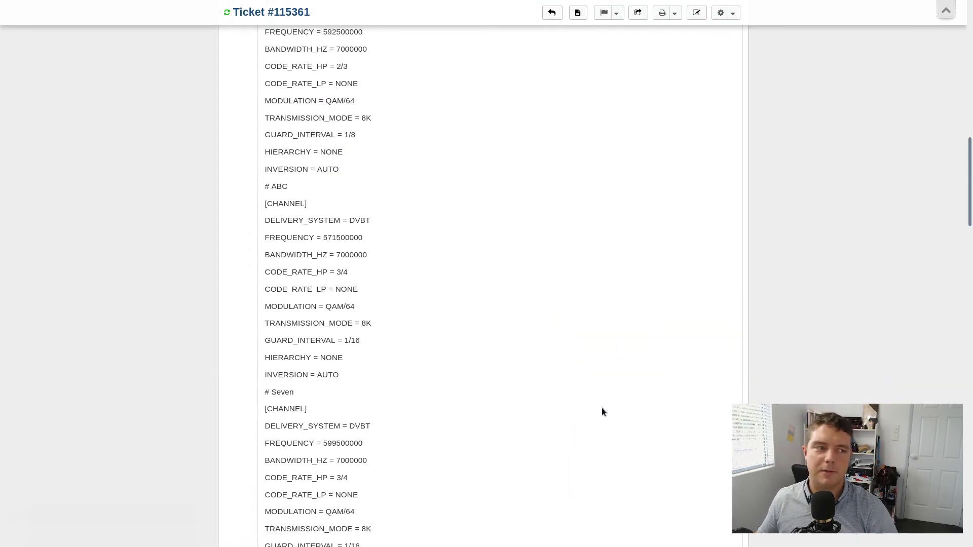
scroll(603, 405, up, 20)
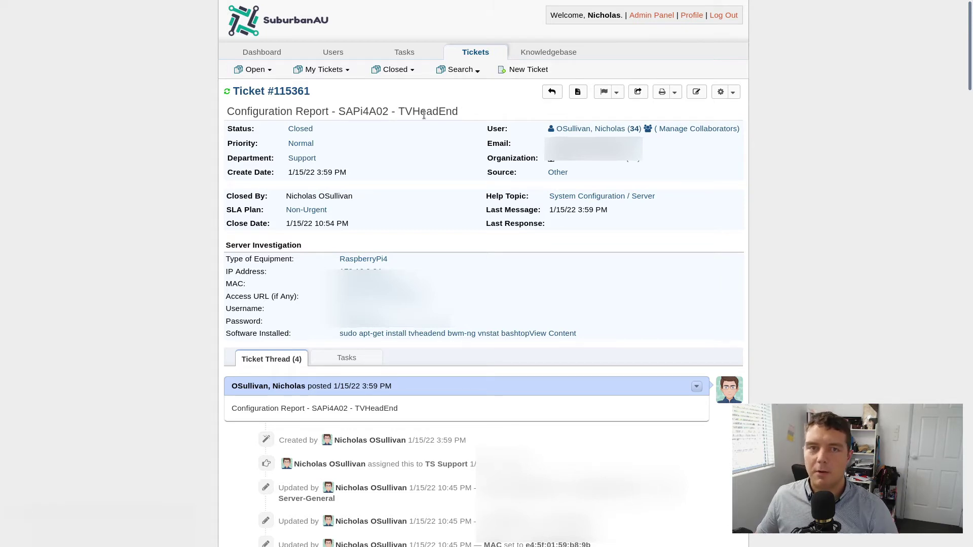
scroll(558, 218, down, 1)
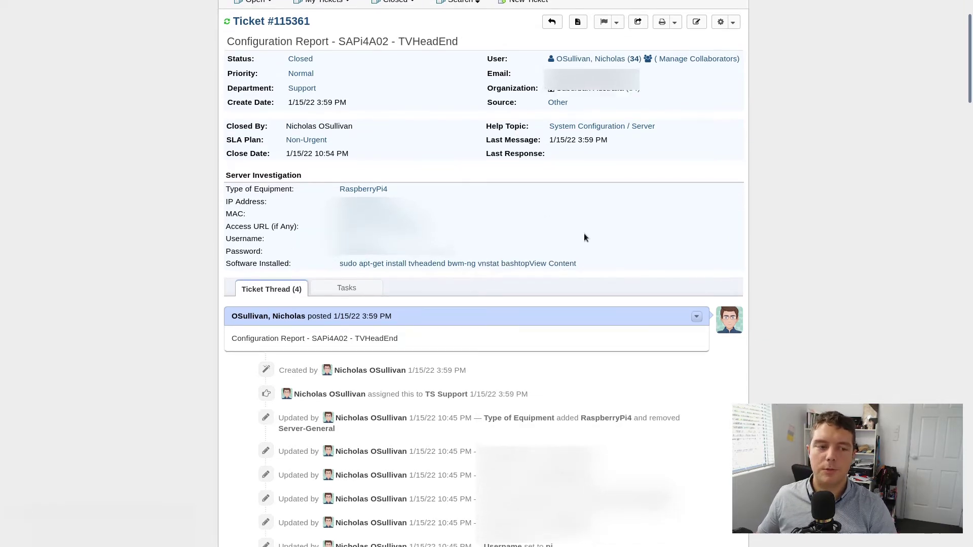
scroll(583, 234, down, 3)
scroll(459, 289, down, 2)
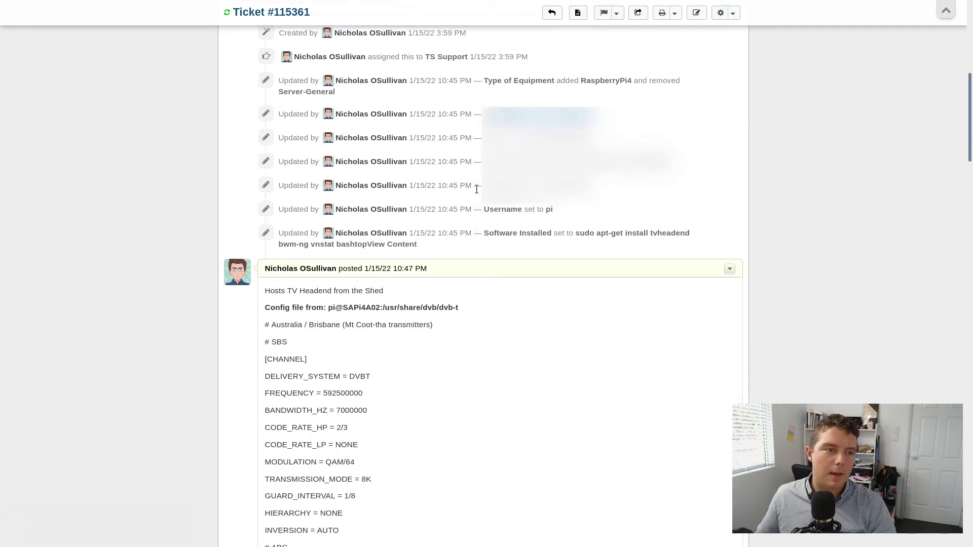
scroll(282, 303, down, 2)
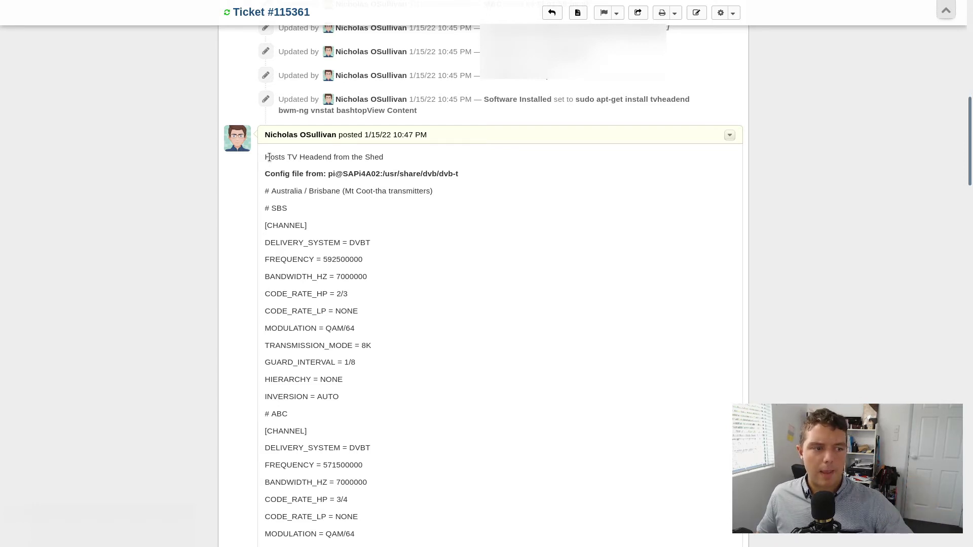
scroll(293, 207, down, 2)
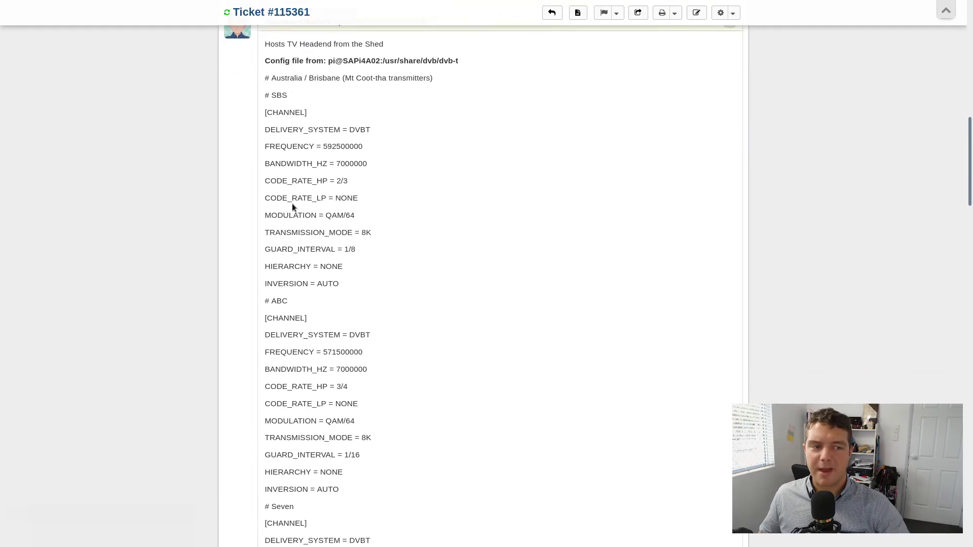
scroll(293, 200, down, 4)
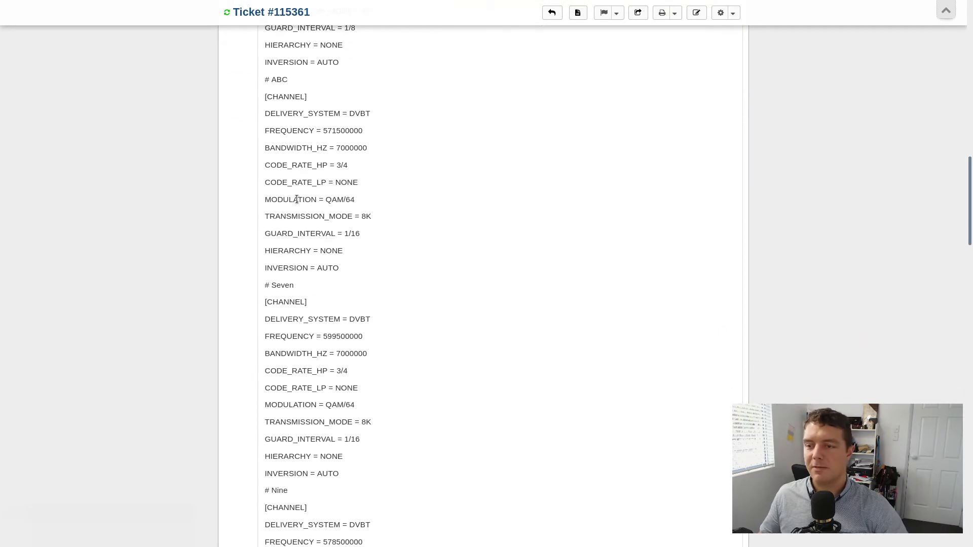
scroll(297, 199, down, 12)
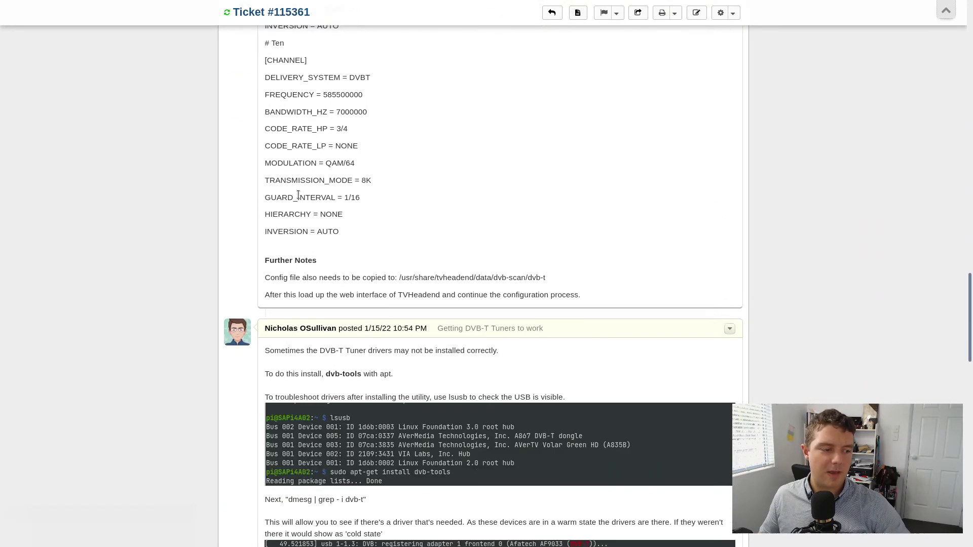
scroll(298, 195, down, 2)
scroll(288, 198, down, 2)
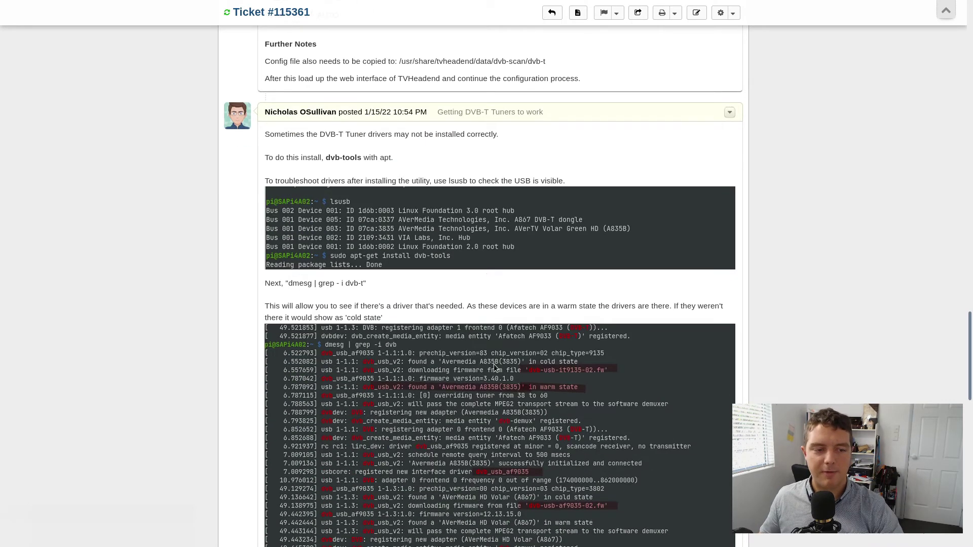
scroll(493, 364, down, 9)
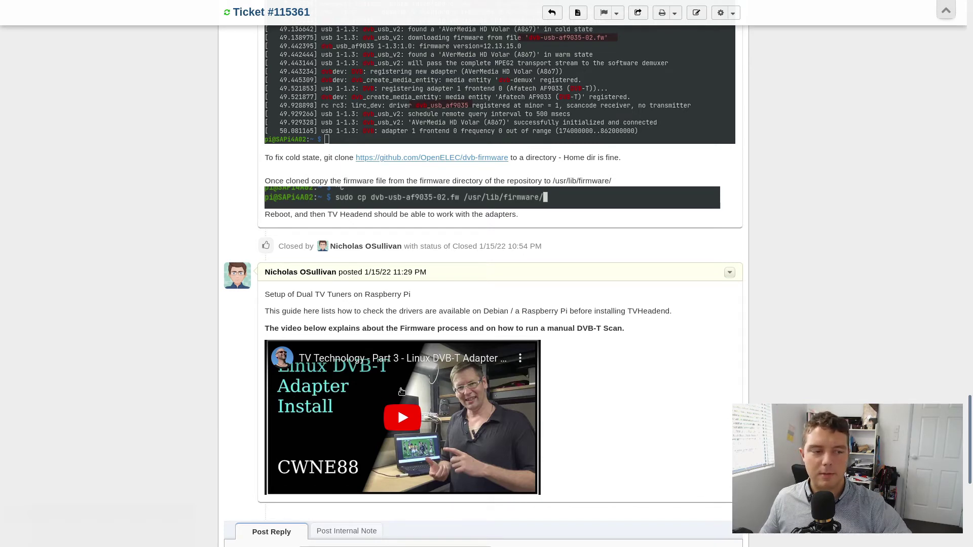
scroll(667, 396, down, 4)
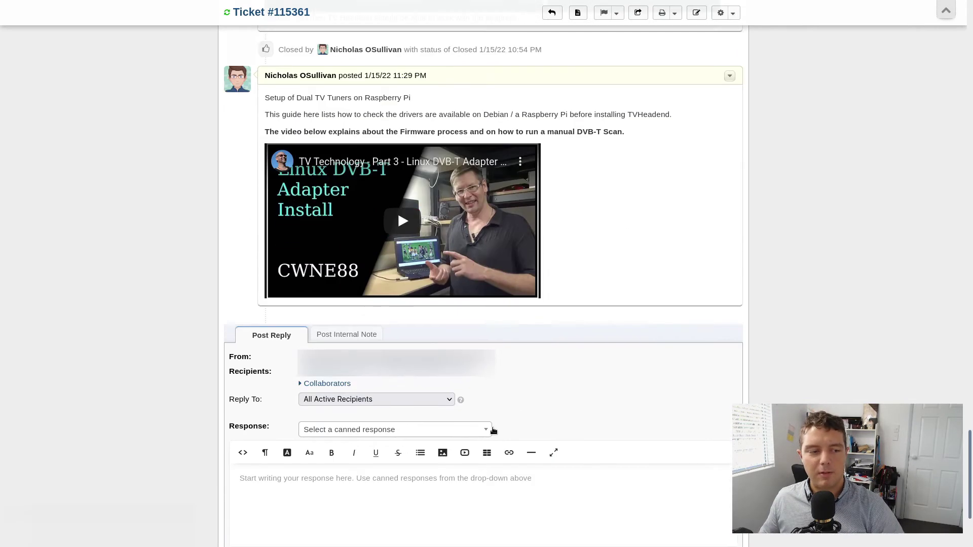
Start an internal note and attach the mooloolaba wallpaper JPG instead of the 4U4A9158C.jpg photo
click(370, 331)
scroll(414, 386, down, 2)
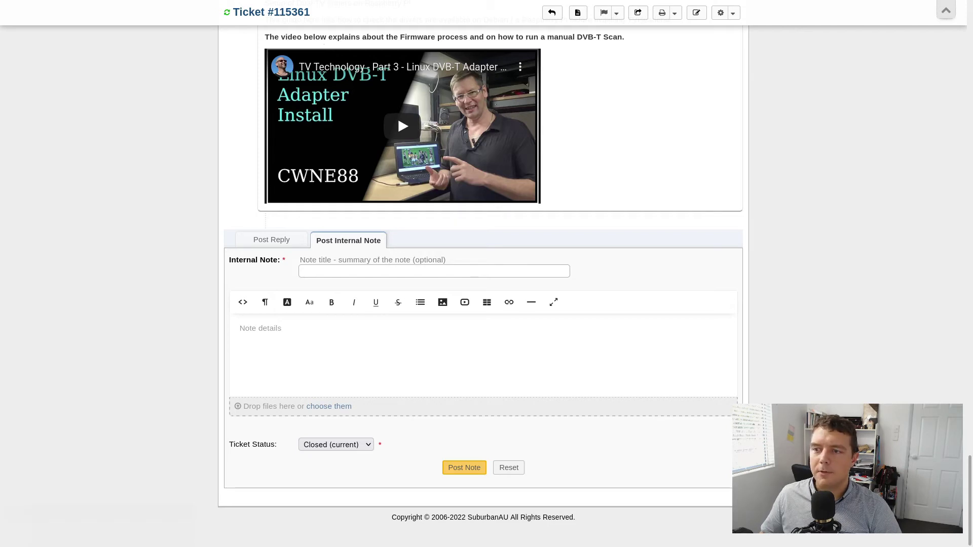
drag(972, 451, 380, 403)
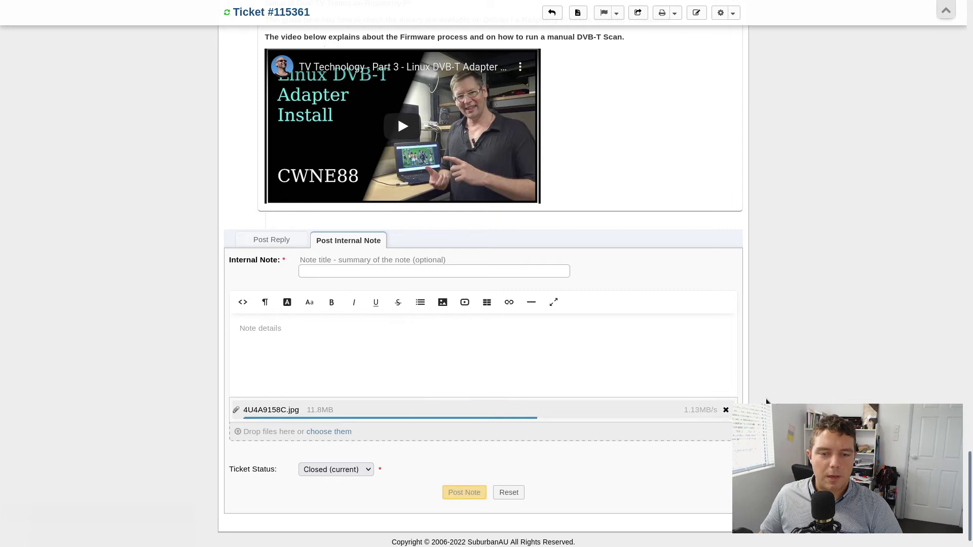
click(726, 409)
drag(972, 364, 494, 413)
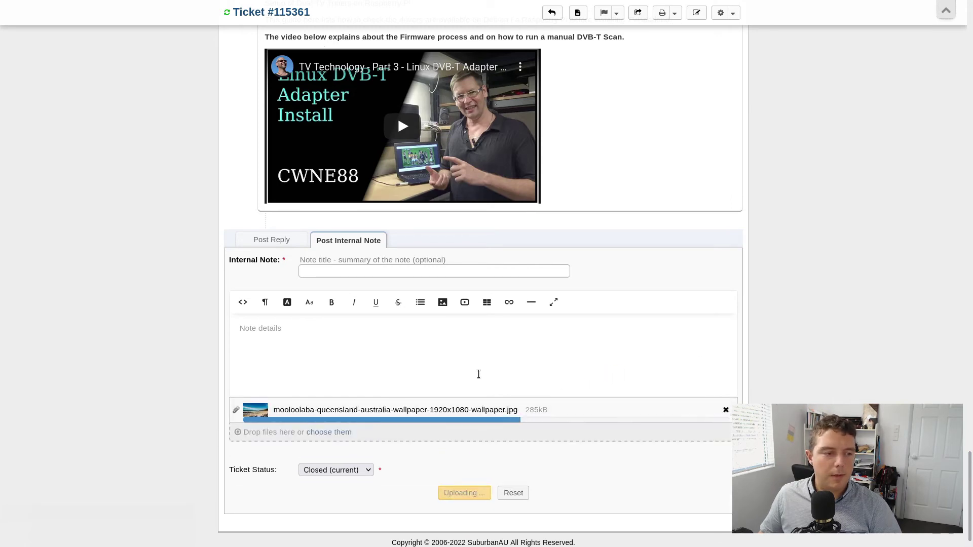
Enter placeholder text 'asdasd' as the note details and review the tuner setup post above
click(472, 381)
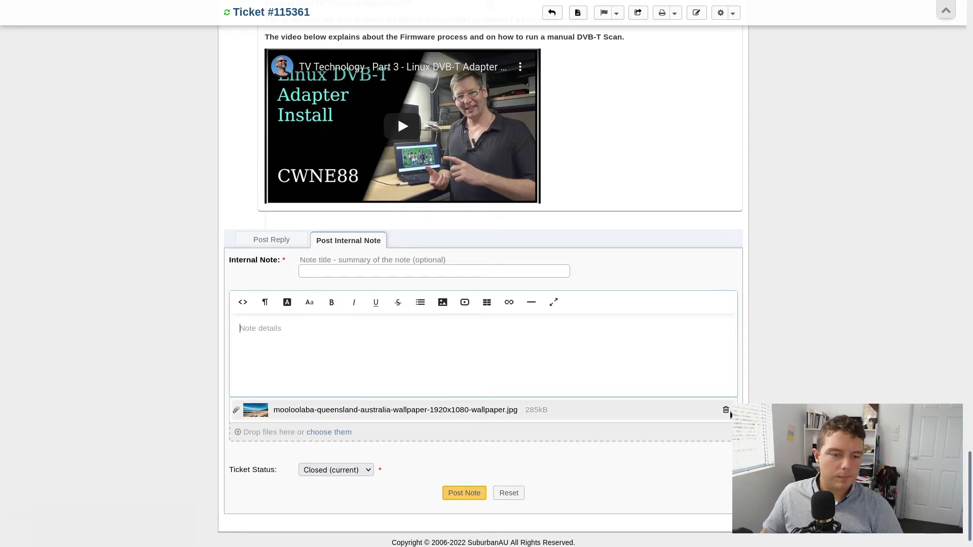
text(asdasd)
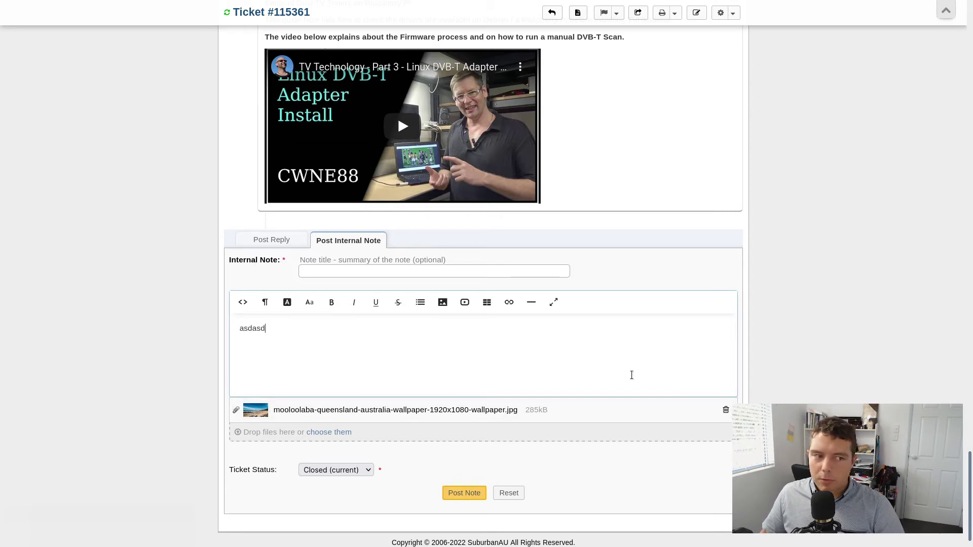
scroll(631, 375, up, 8)
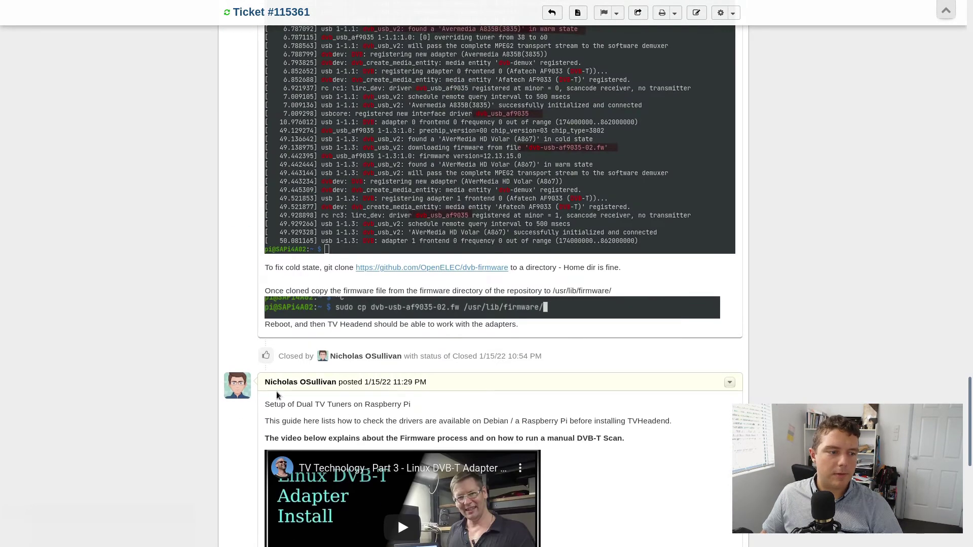
drag(421, 404, 540, 441)
scroll(557, 441, down, 3)
click(718, 427)
scroll(725, 364, down, 4)
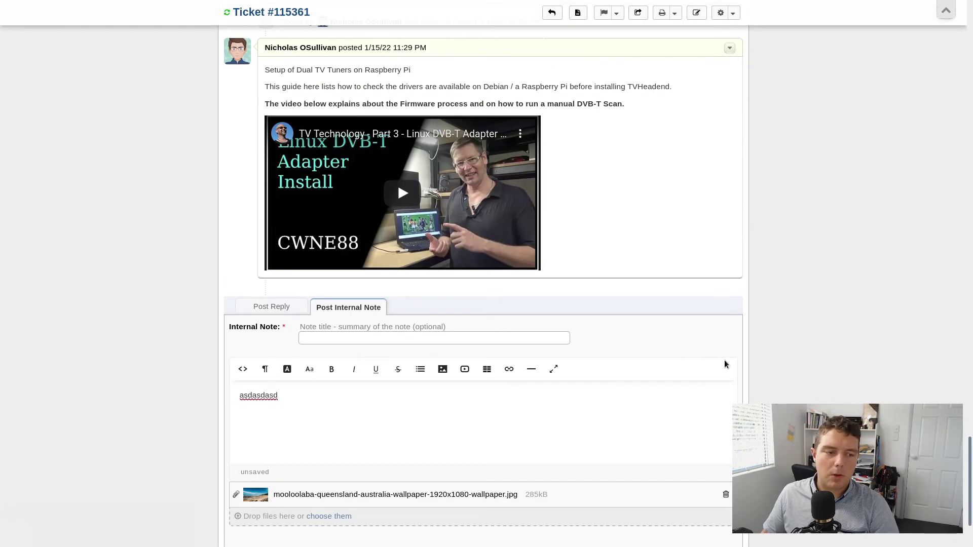
scroll(684, 363, up, 20)
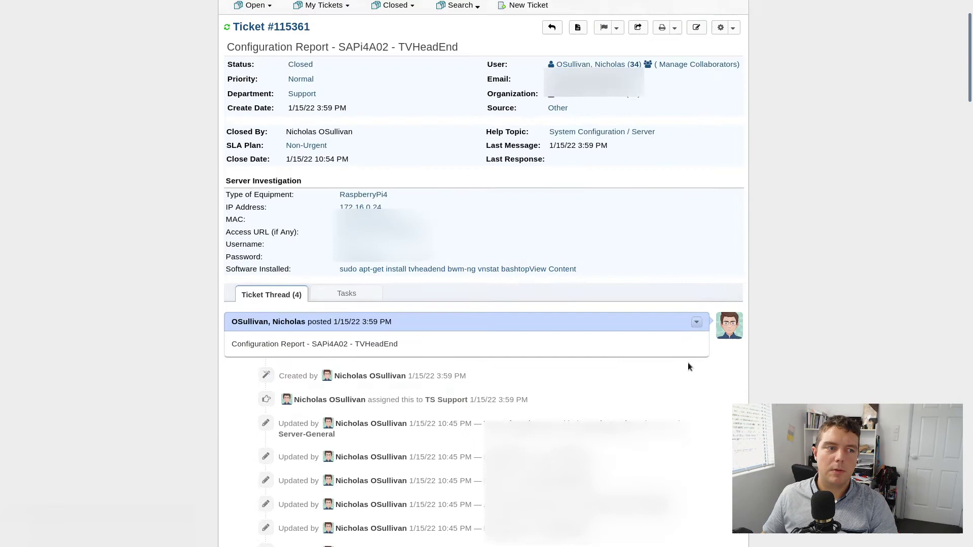
Open the ticket search list and search for 'librenms' to list LibreNMS alert tickets
click(458, 70)
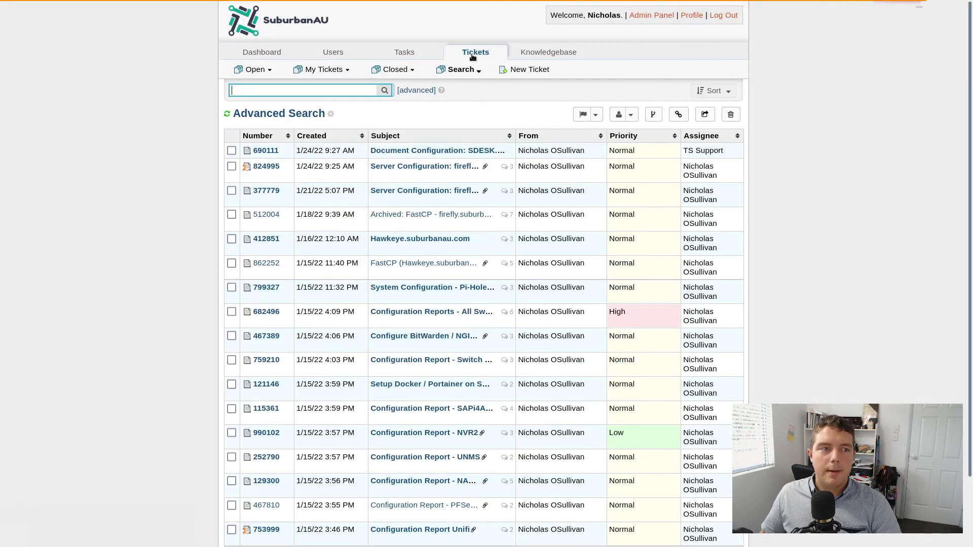
scroll(451, 182, down, 3)
scroll(449, 196, up, 3)
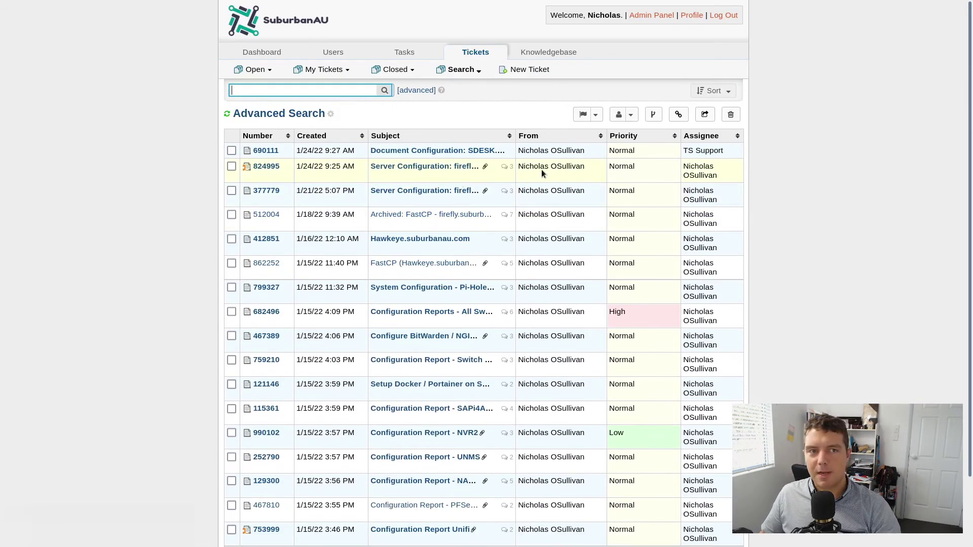
click(876, 115)
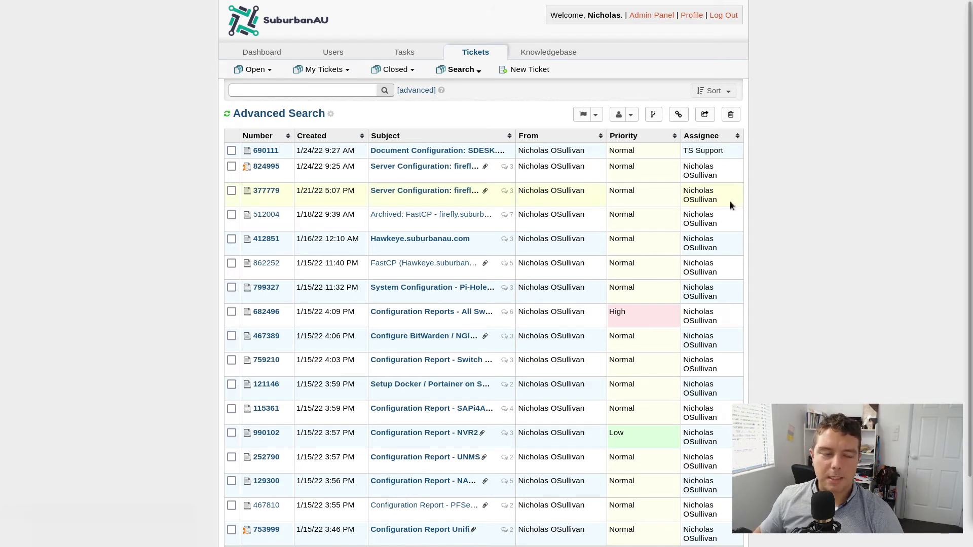
click(356, 89)
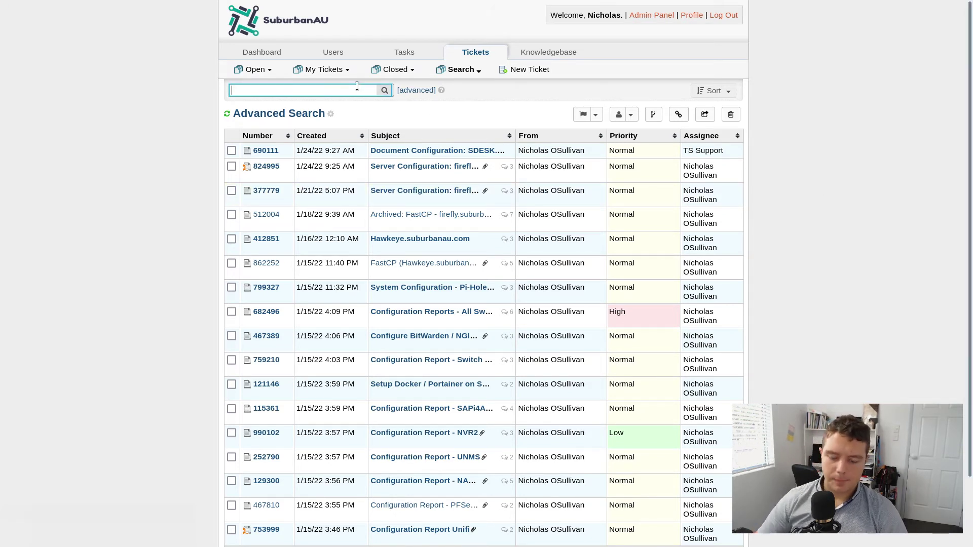
text(libren)
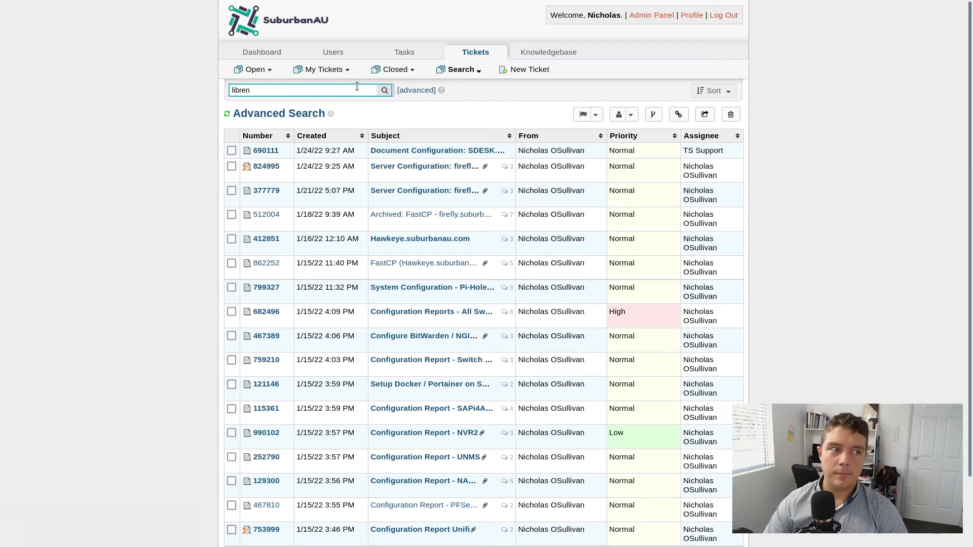
text(ms)
key(Return)
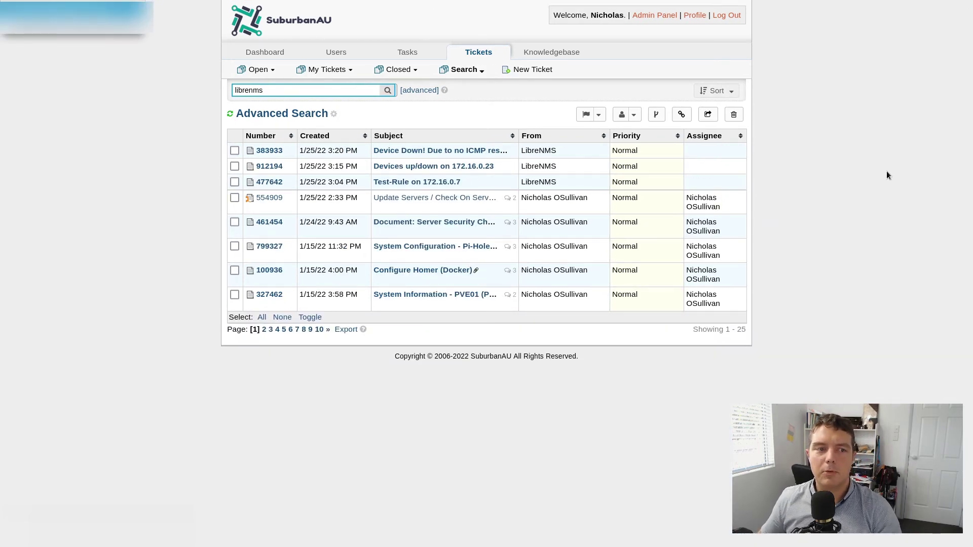
Send a test alert through LibreNMS's OSTicket transport, confirm success, then return to osTicket
click(701, 8)
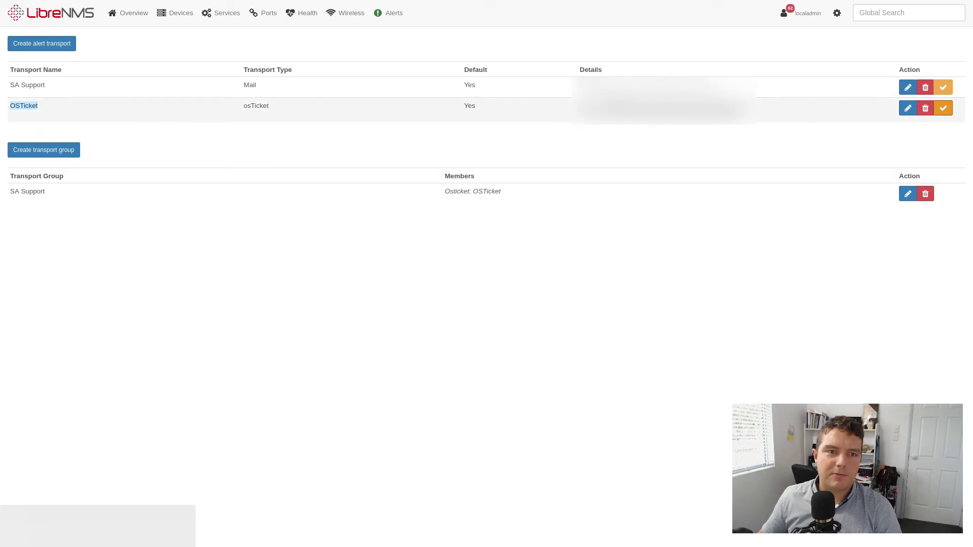
drag(551, 110, 764, 122)
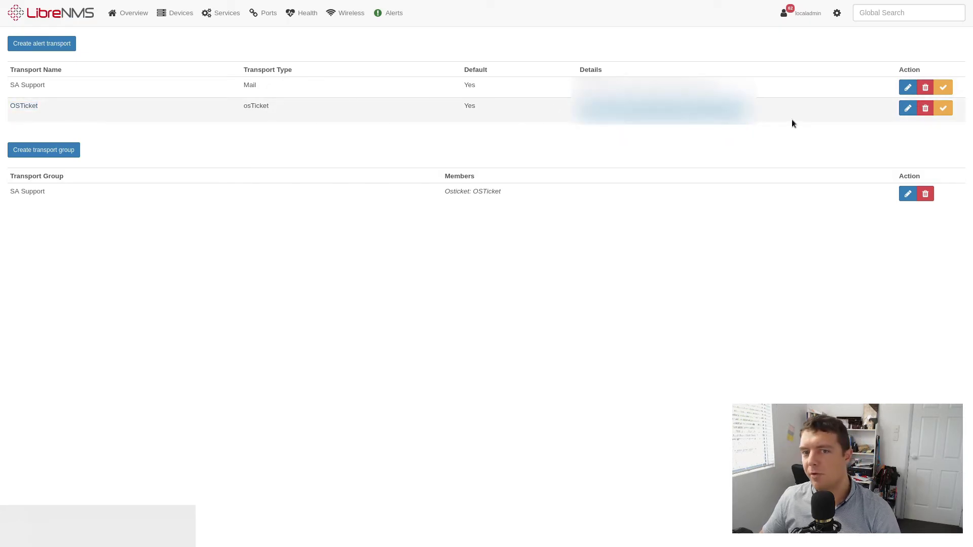
click(864, 114)
drag(9, 106, 44, 111)
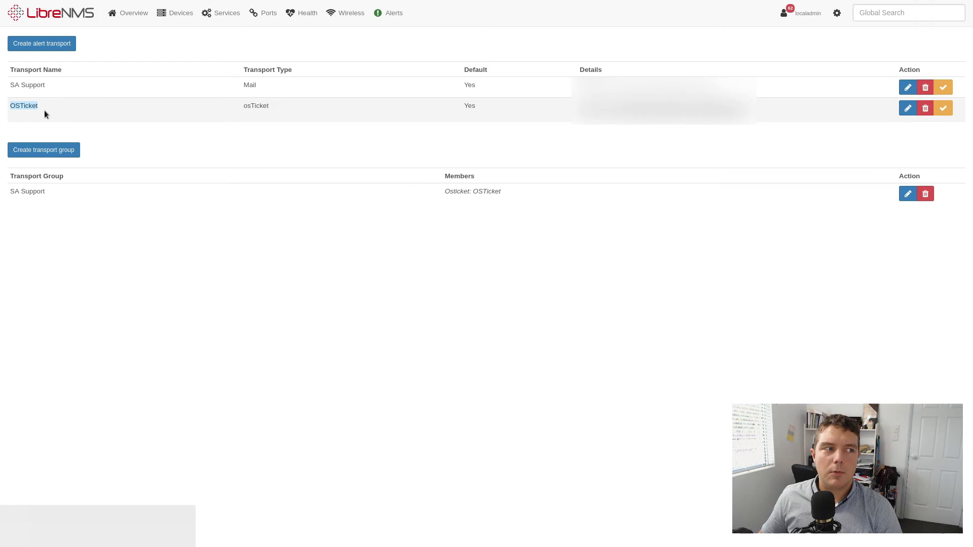
click(950, 110)
drag(847, 41, 883, 41)
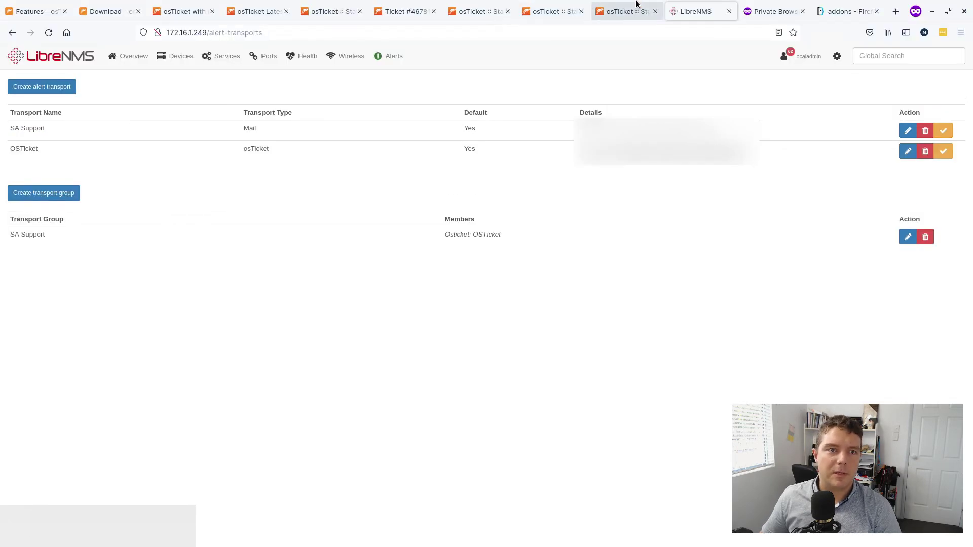
click(634, 8)
Compare the creation times of tickets 477642 and 920587 in the ticket list
mouse_move(709, 4)
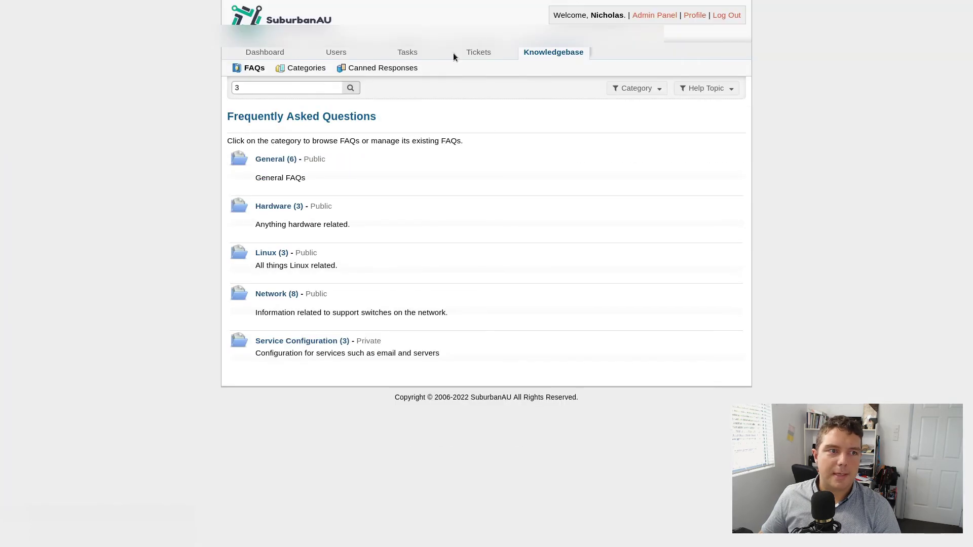
click(476, 52)
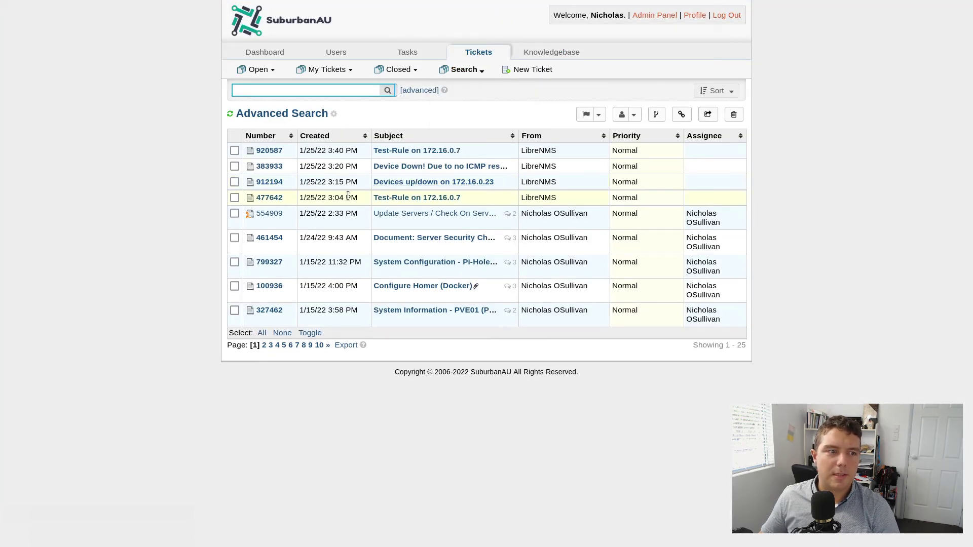
drag(317, 198, 334, 198)
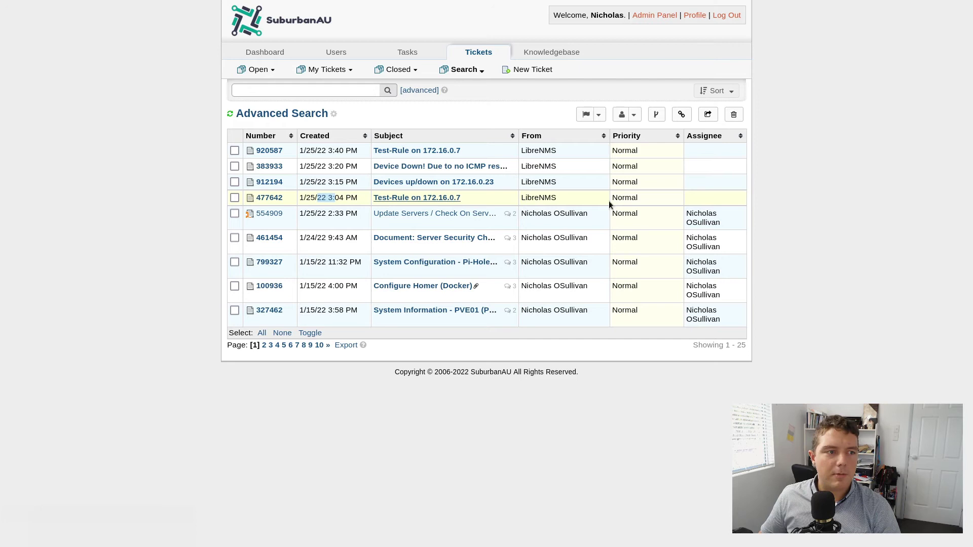
drag(328, 151, 372, 156)
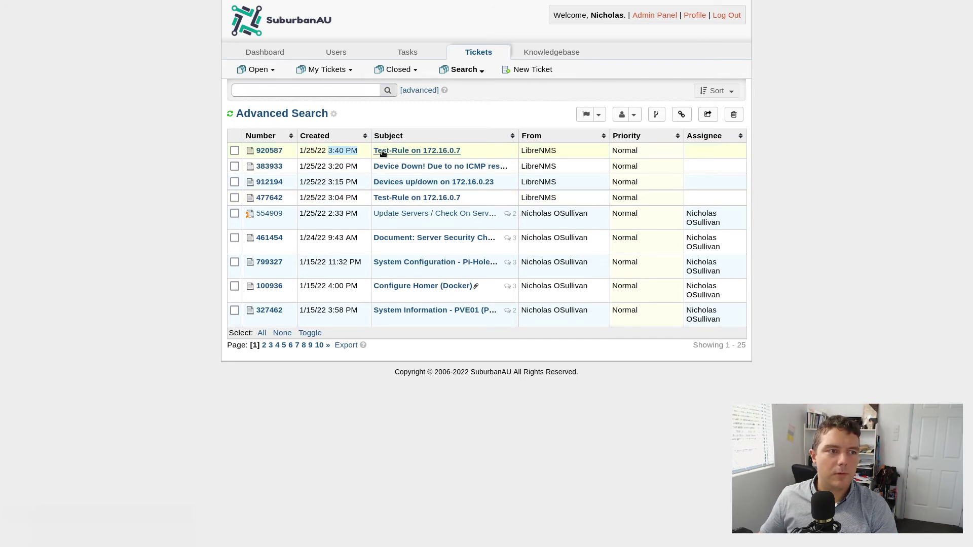
Open ticket #920587 and select its 'This is a test alert' message
click(268, 150)
scroll(525, 154, down, 1)
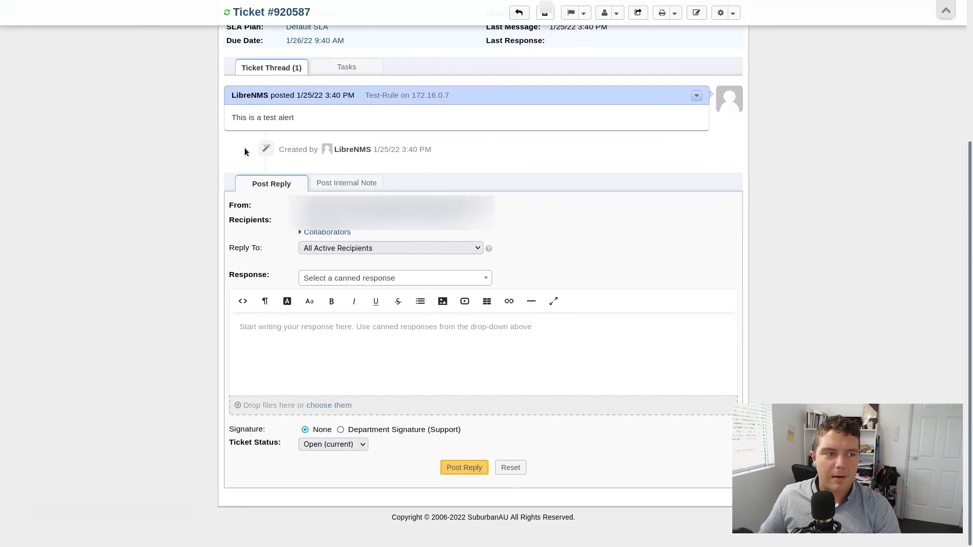
triple_click(240, 122)
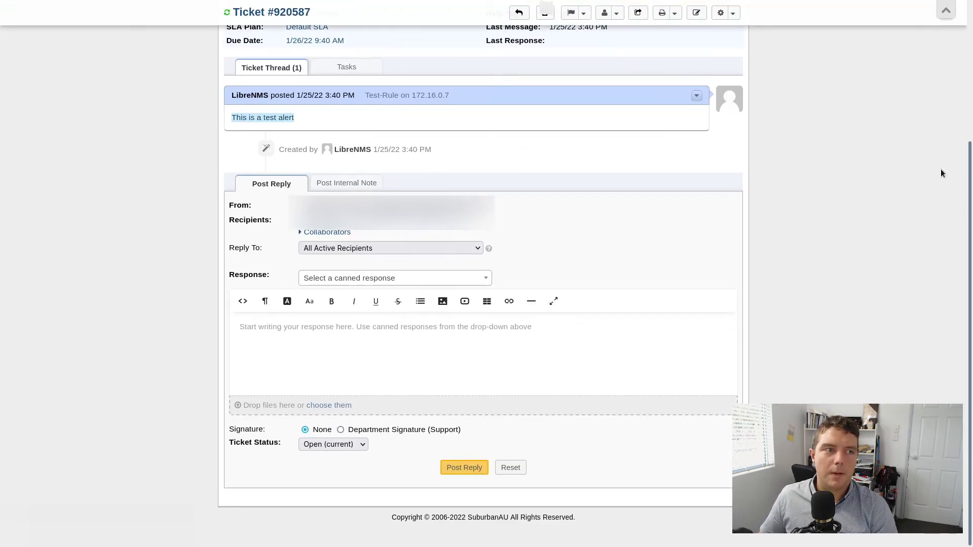
scroll(941, 169, up, 5)
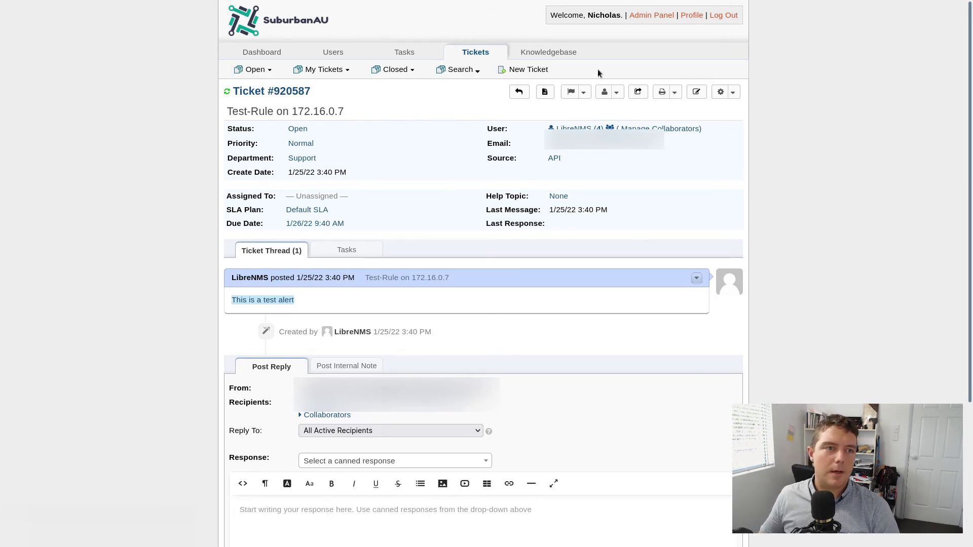
Search tickets for 'truenas' and open #730216, Install new NAS Drives into SANAS02
mouse_move(538, 59)
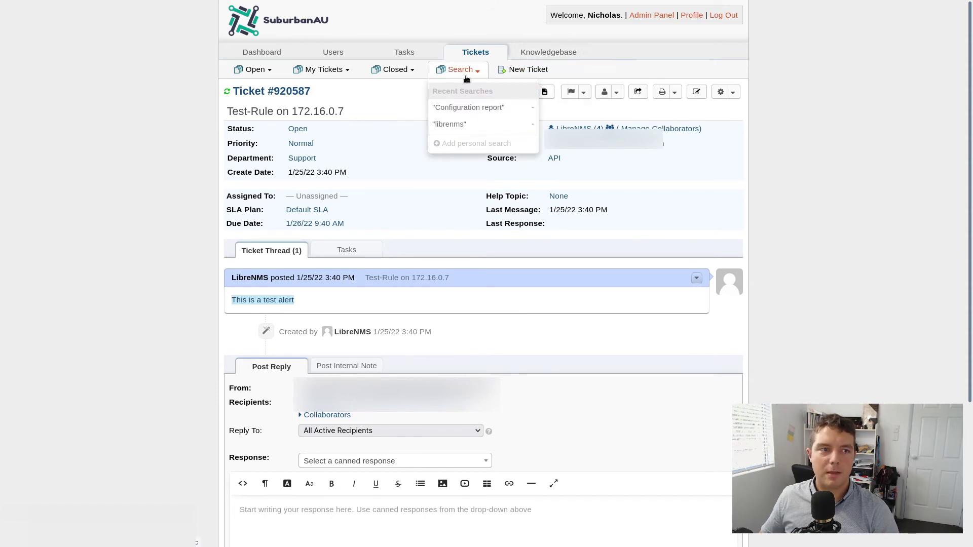
click(479, 58)
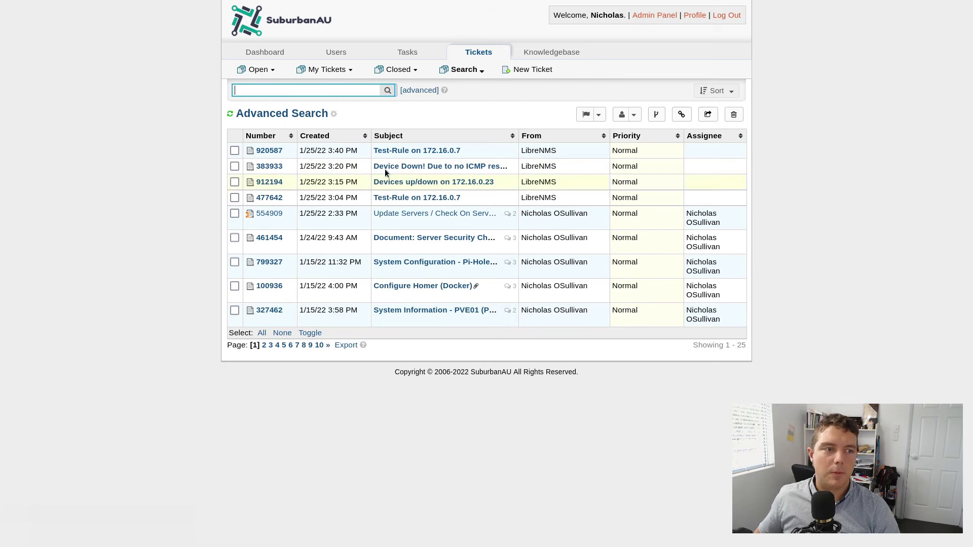
text(truenas)
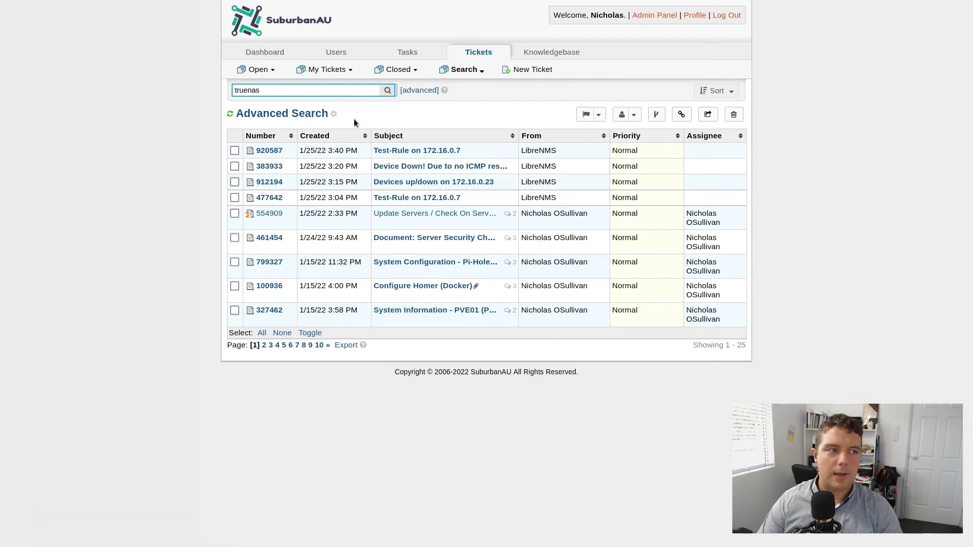
key(Return)
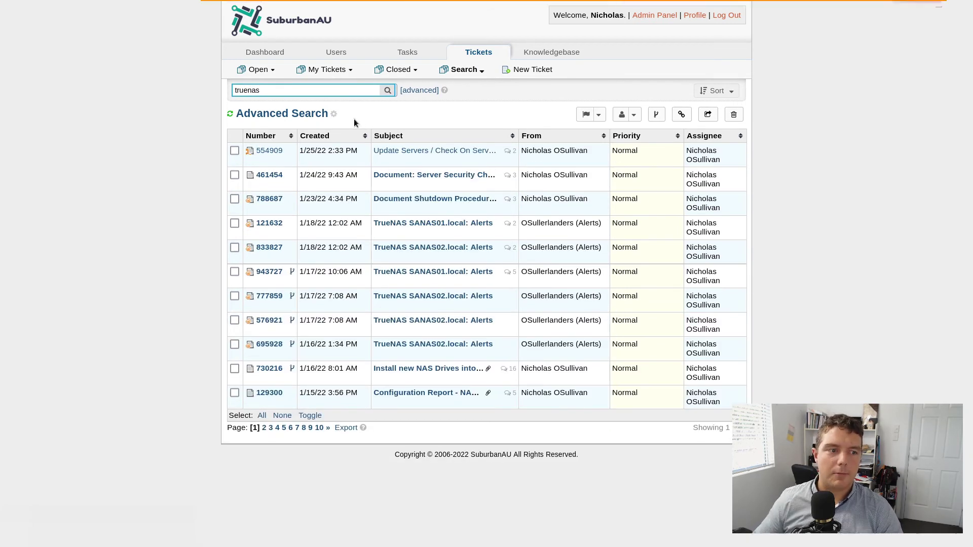
click(416, 369)
scroll(475, 308, down, 20)
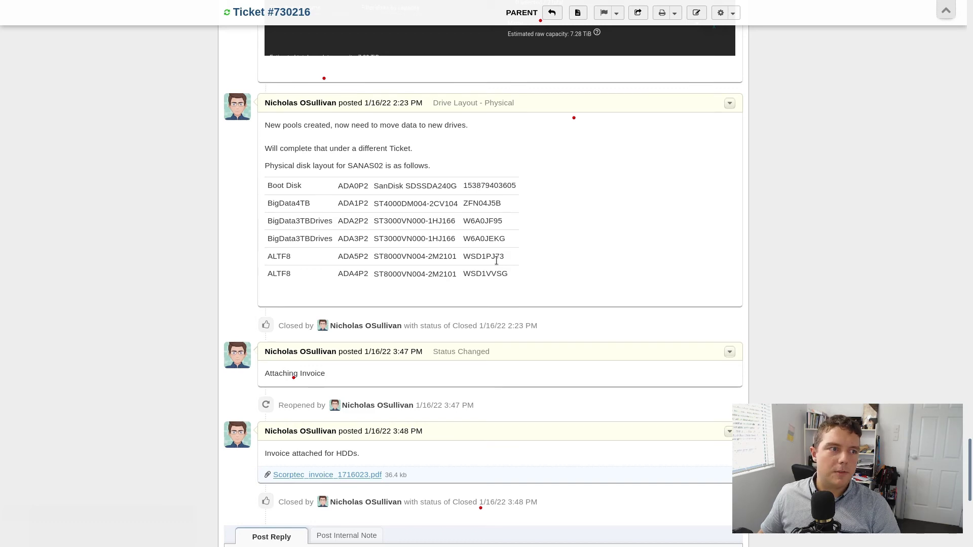
Search tickets for serial WSD1PJ73 and locate it in replacement ticket #857634
scroll(496, 260, up, 20)
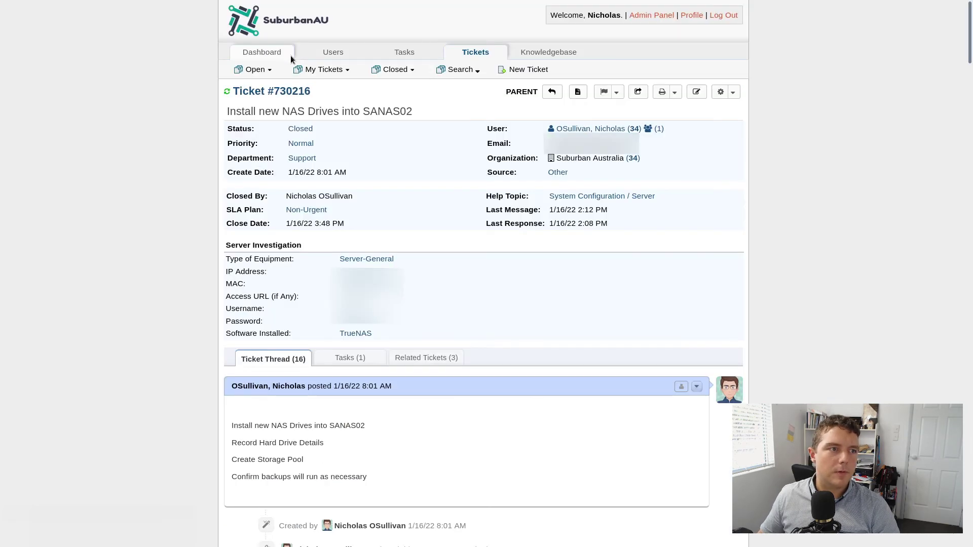
click(464, 55)
click(386, 91)
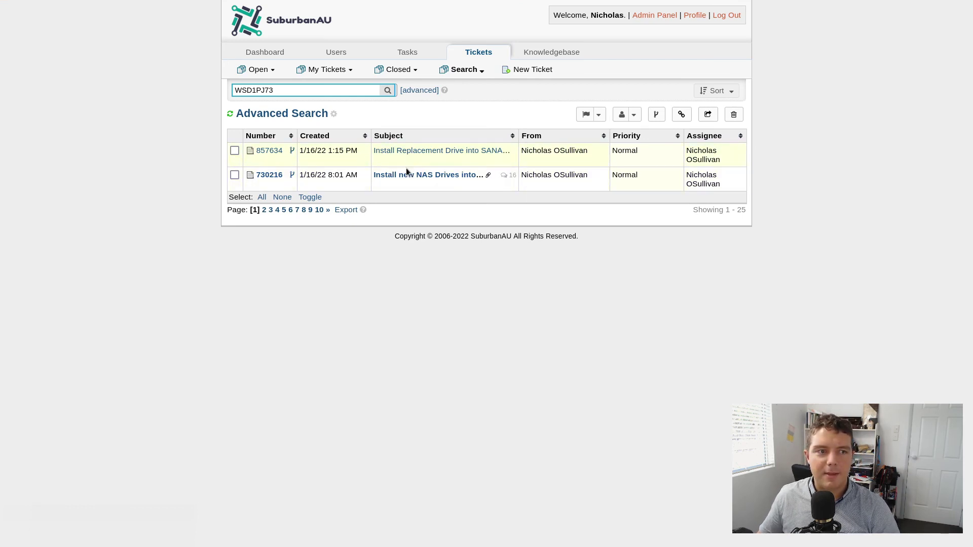
click(412, 151)
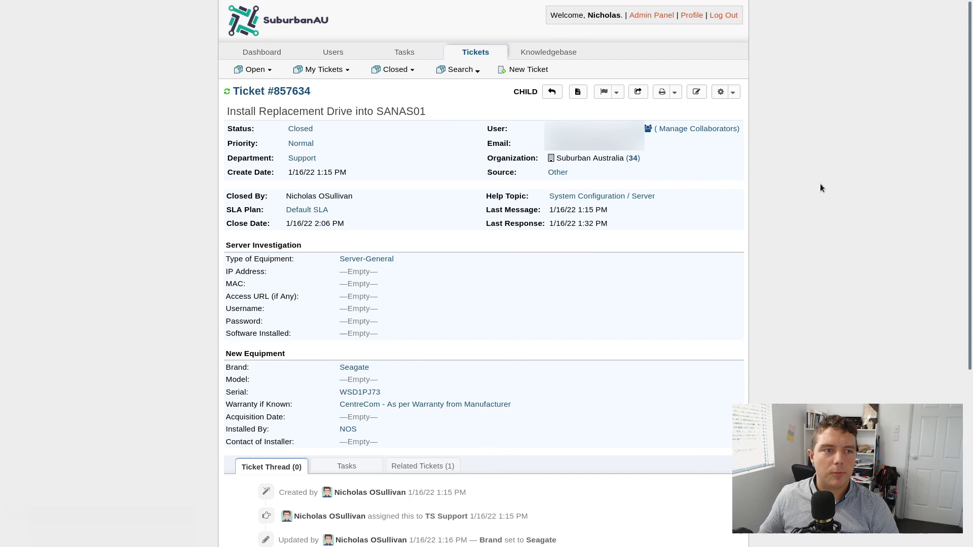
key(ctrl+f)
scroll(501, 334, down, 3)
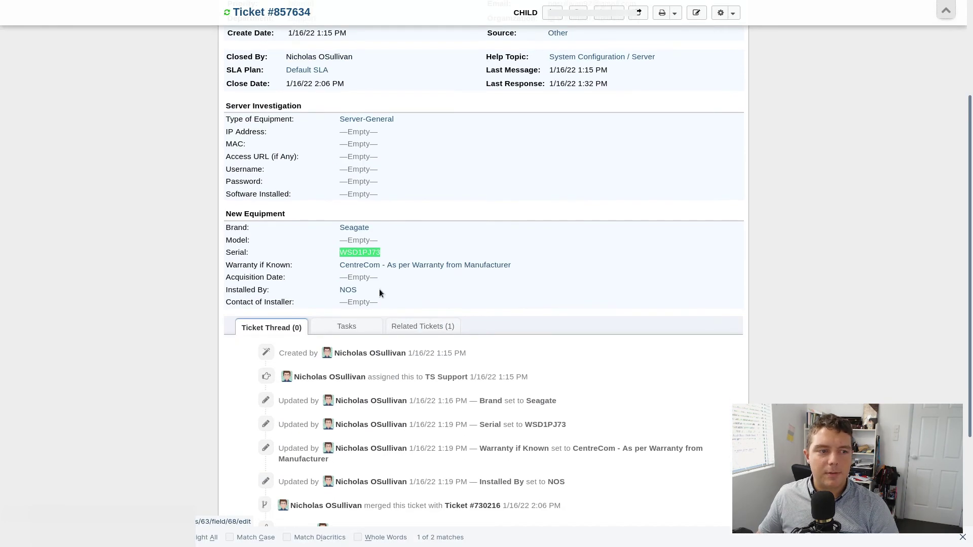
scroll(522, 286, down, 3)
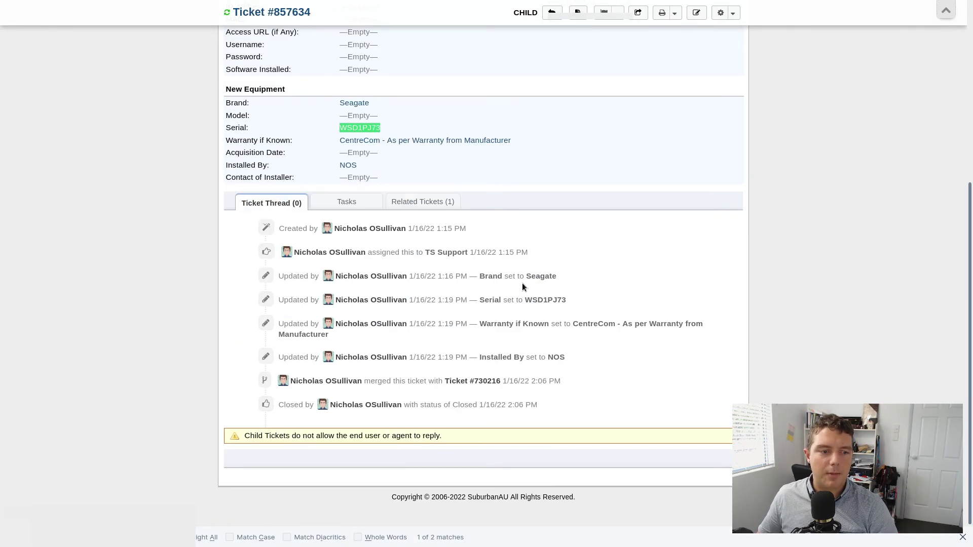
click(585, 374)
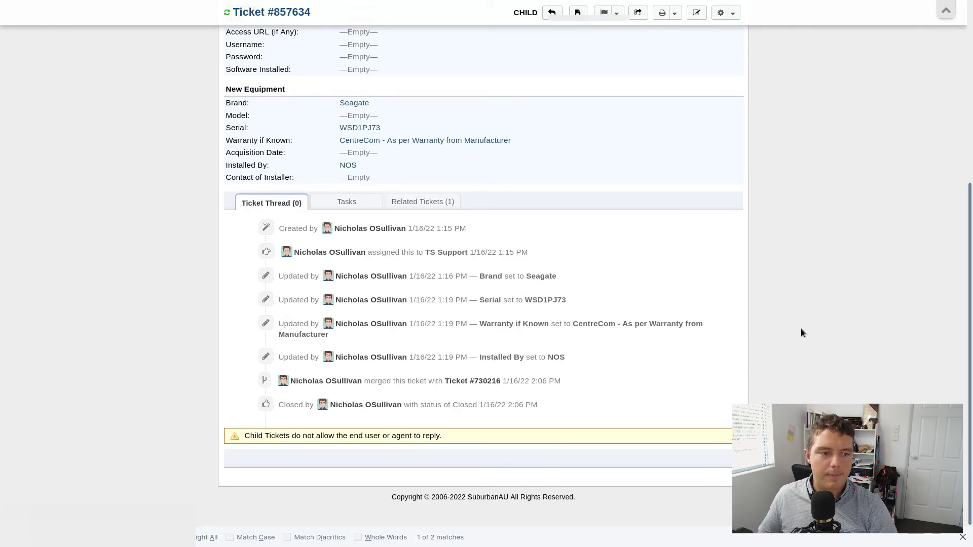
Open related ticket #730216 from #857634's Related Tickets list and scroll its thread
click(412, 201)
click(263, 441)
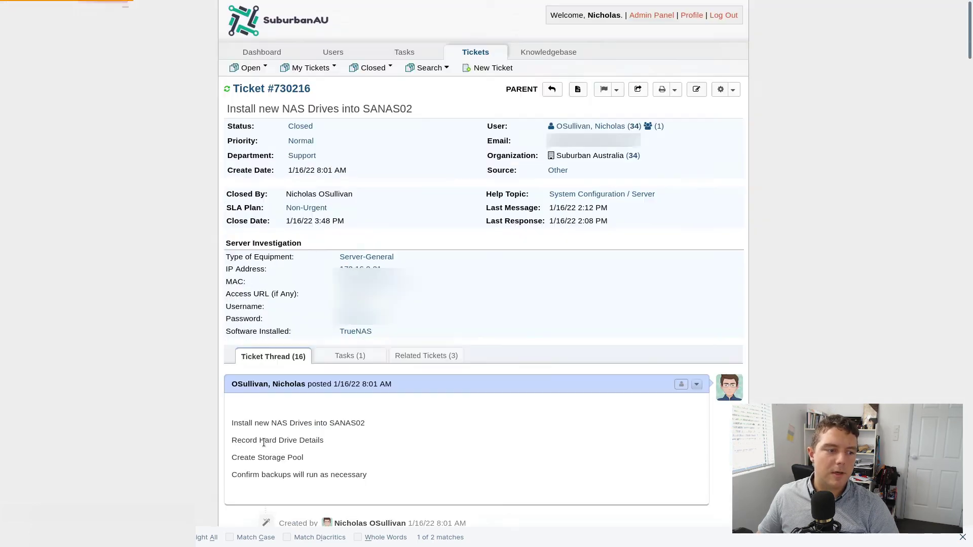
scroll(423, 280, up, 5)
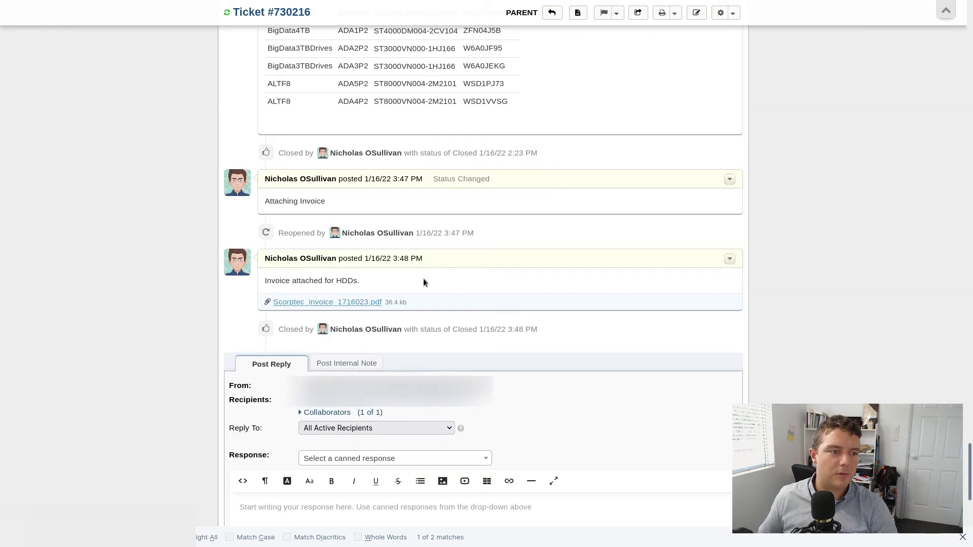
scroll(888, 334, up, 15)
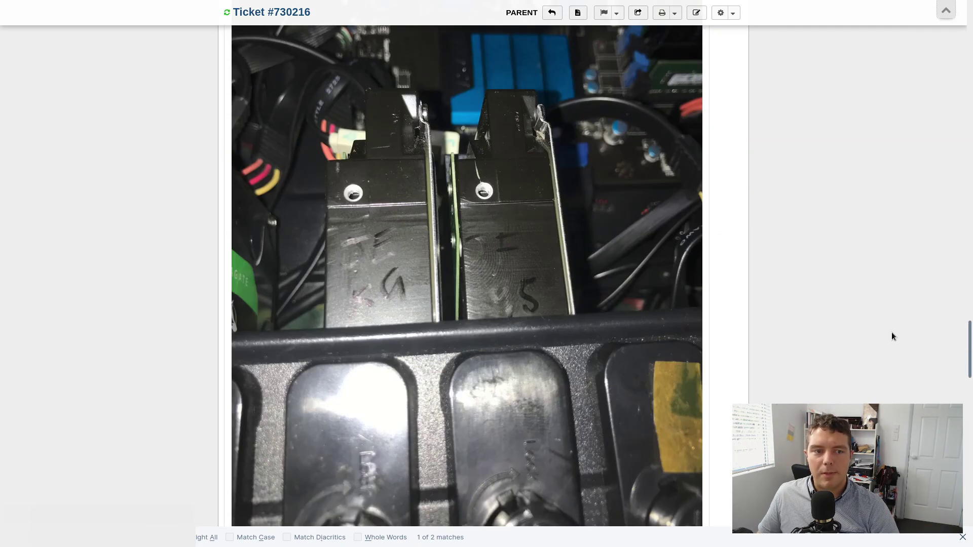
scroll(892, 336, down, 10)
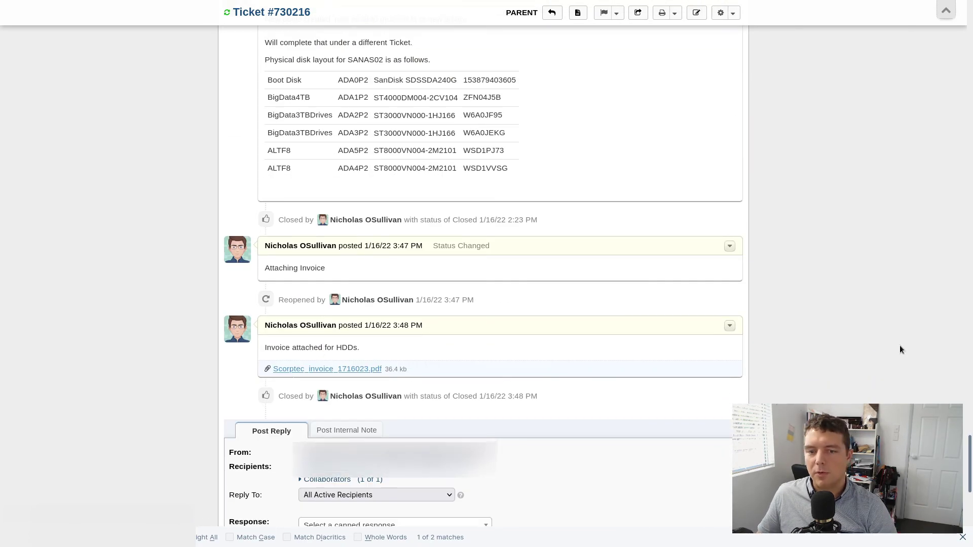
drag(968, 444, 963, 115)
scroll(963, 116, up, 8)
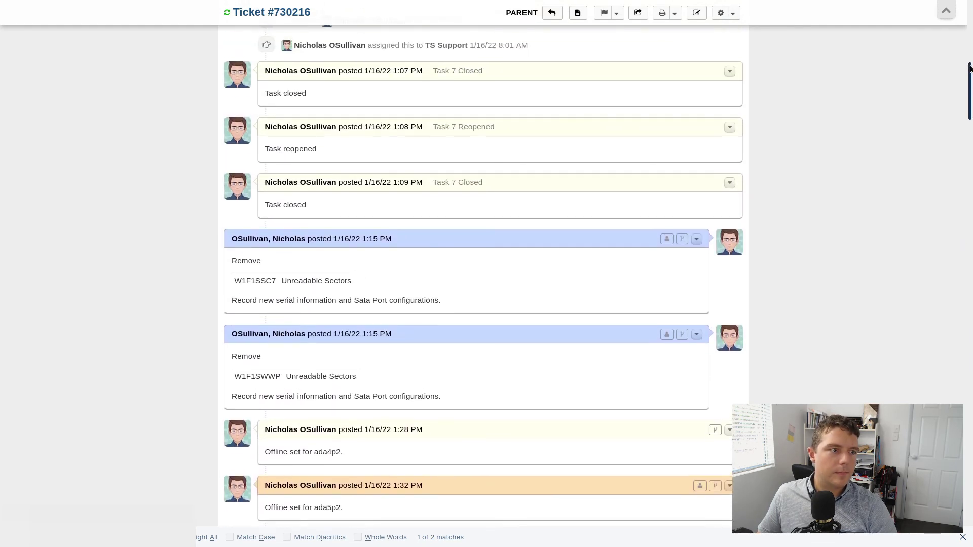
Highlight the removed drive W1F1SSC7 row and its serial in ticket #730216
drag(228, 271, 381, 290)
click(244, 287)
double_click(245, 287)
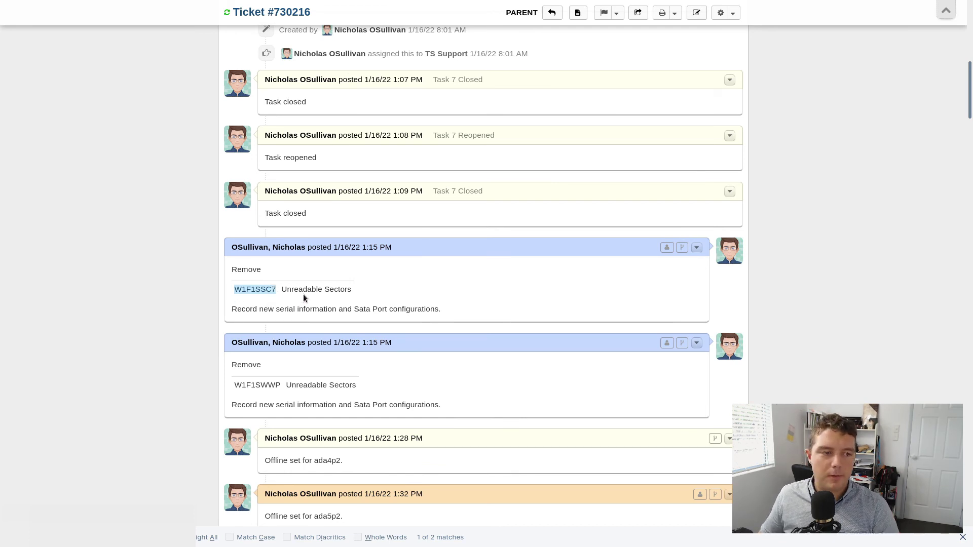
click(824, 307)
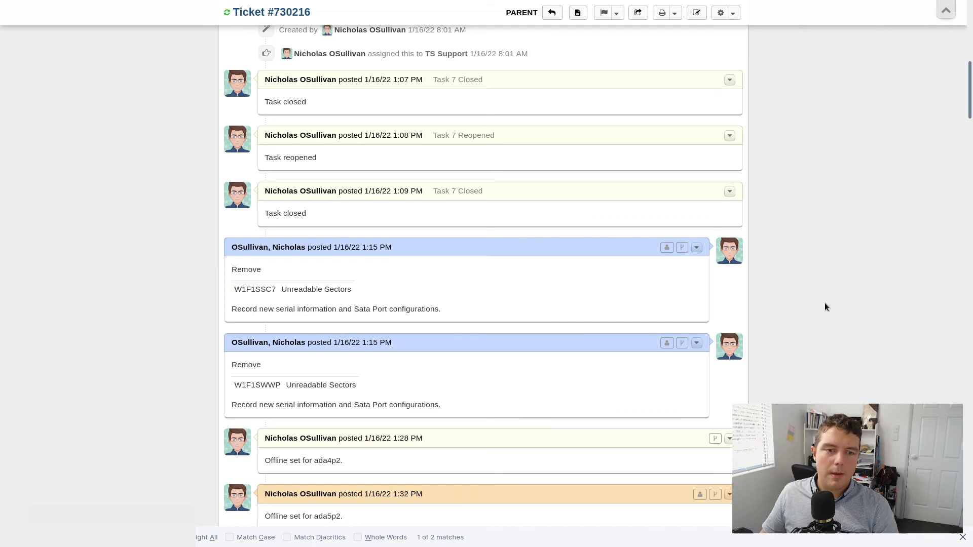